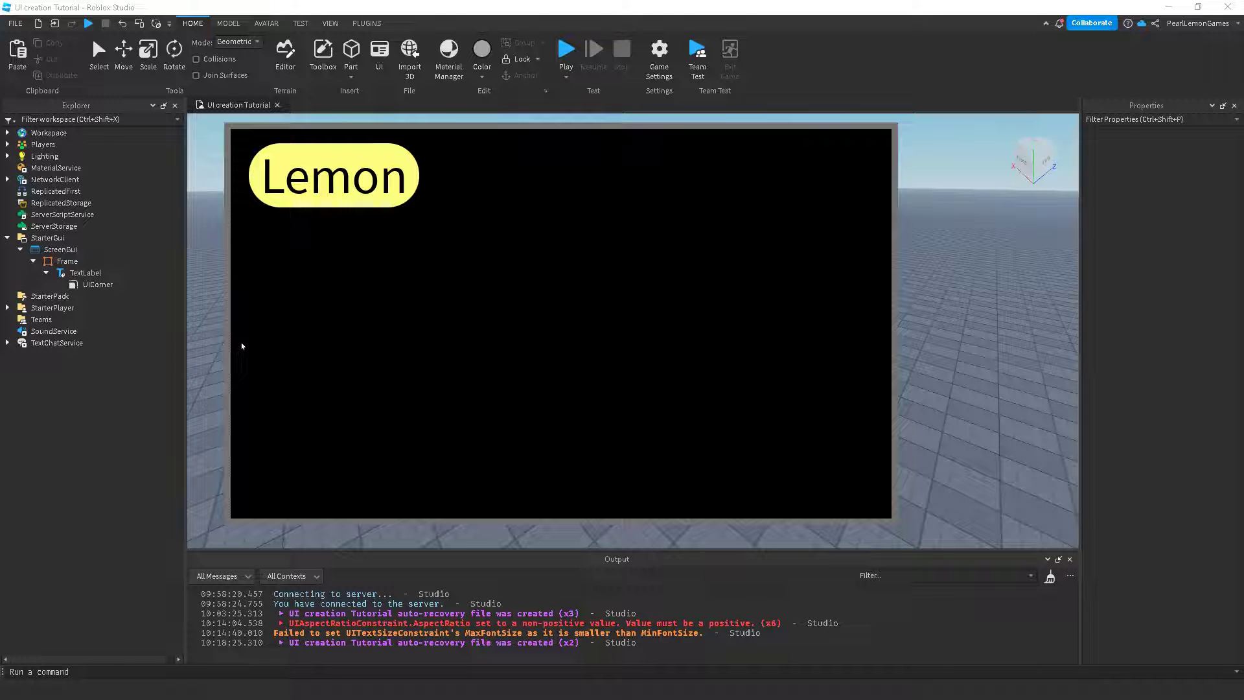
Compare the black Frame's and the Lemon TextLabel's properties in Explorer
{"action": "left_click", "coordinate": [46, 272]}
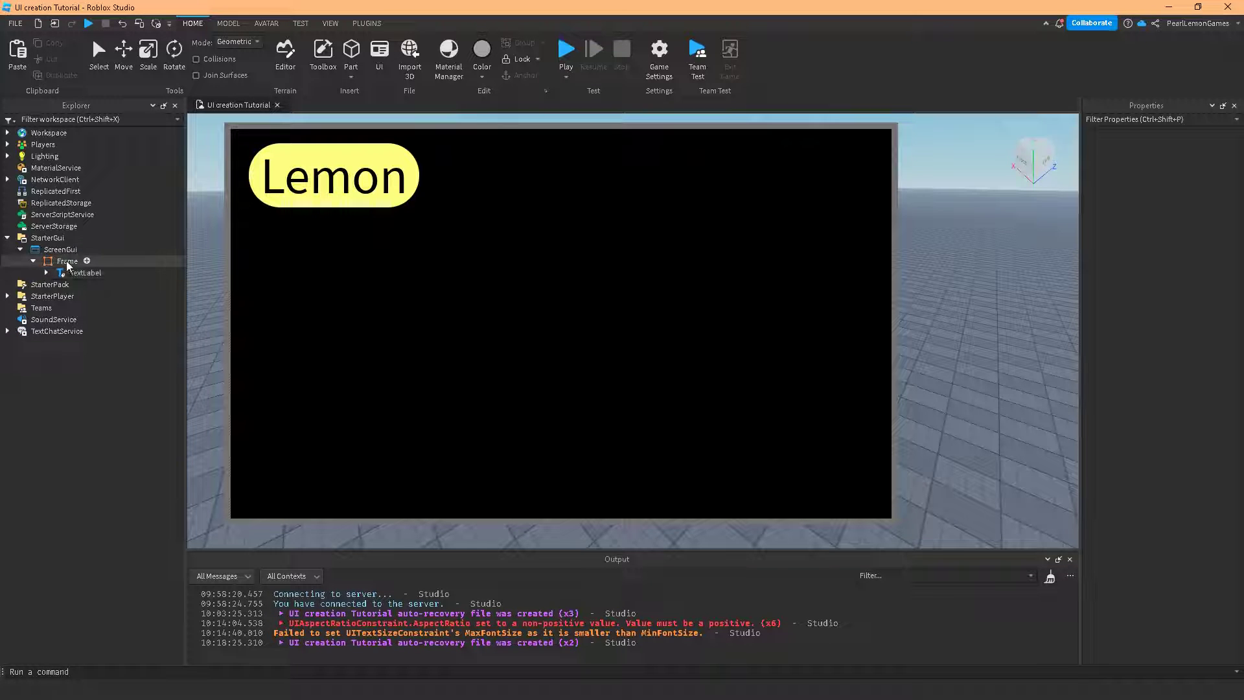
{"action": "left_click", "coordinate": [67, 261]}
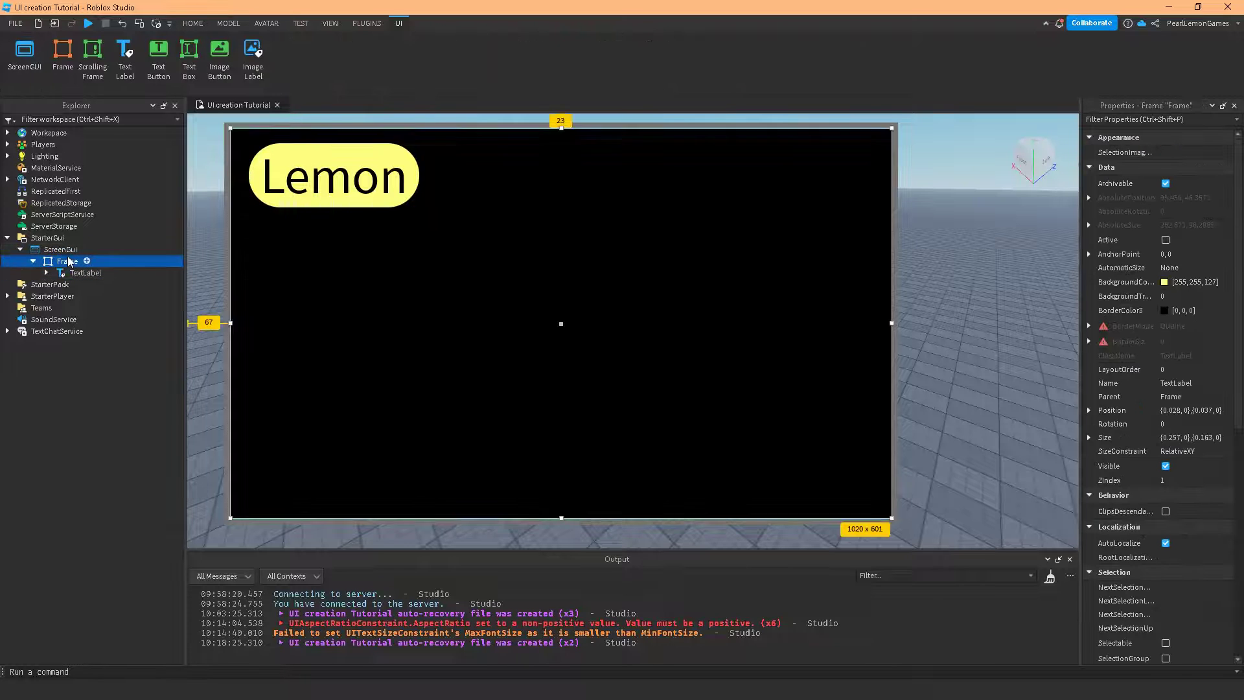
{"action": "left_click", "coordinate": [70, 274]}
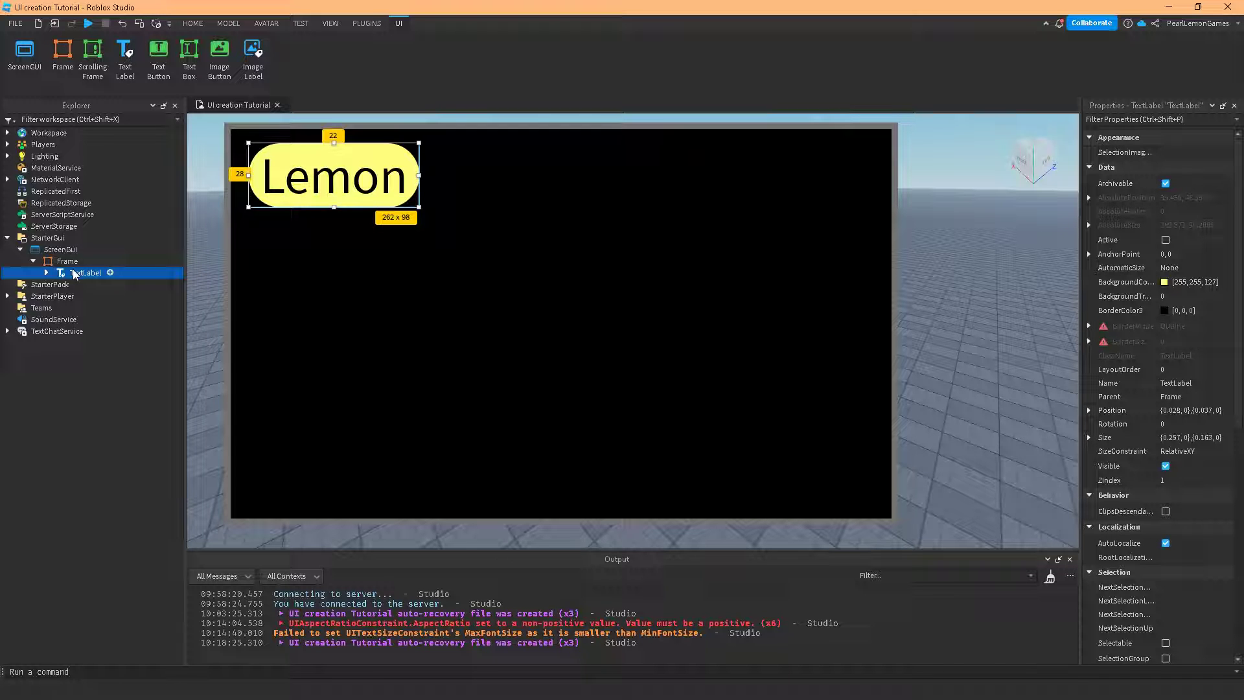
{"action": "left_click", "coordinate": [73, 264]}
{"action": "left_click", "coordinate": [74, 272]}
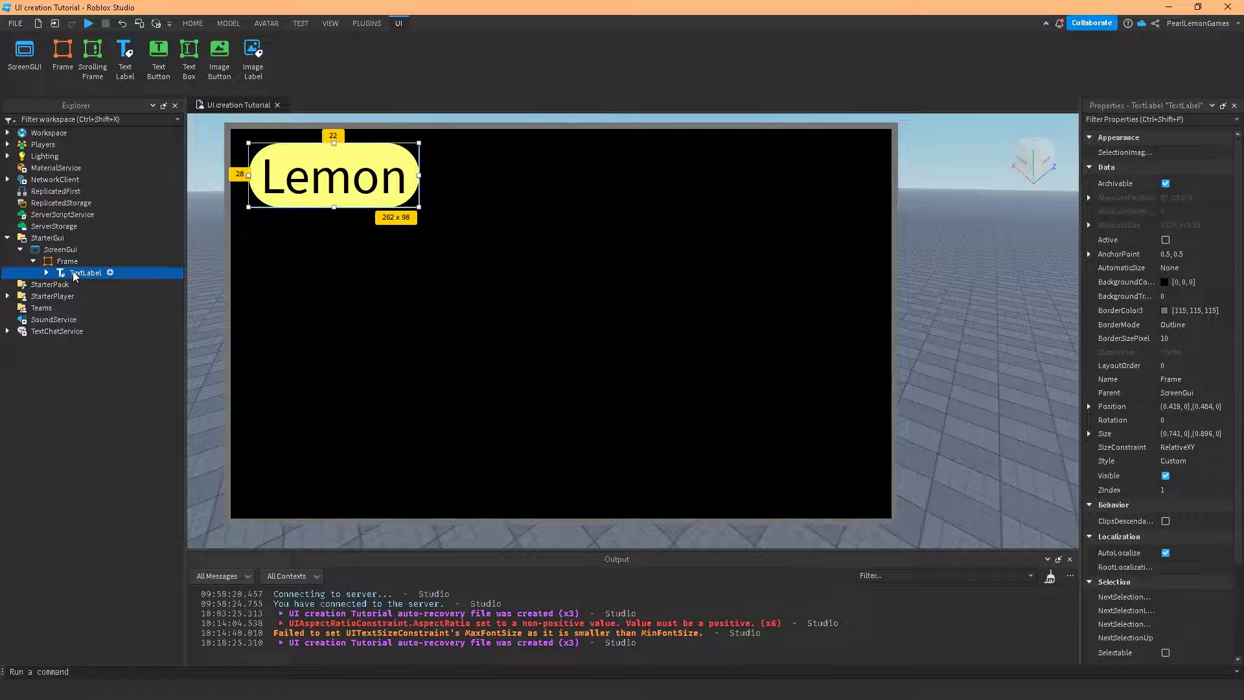
{"action": "left_click", "coordinate": [74, 262]}
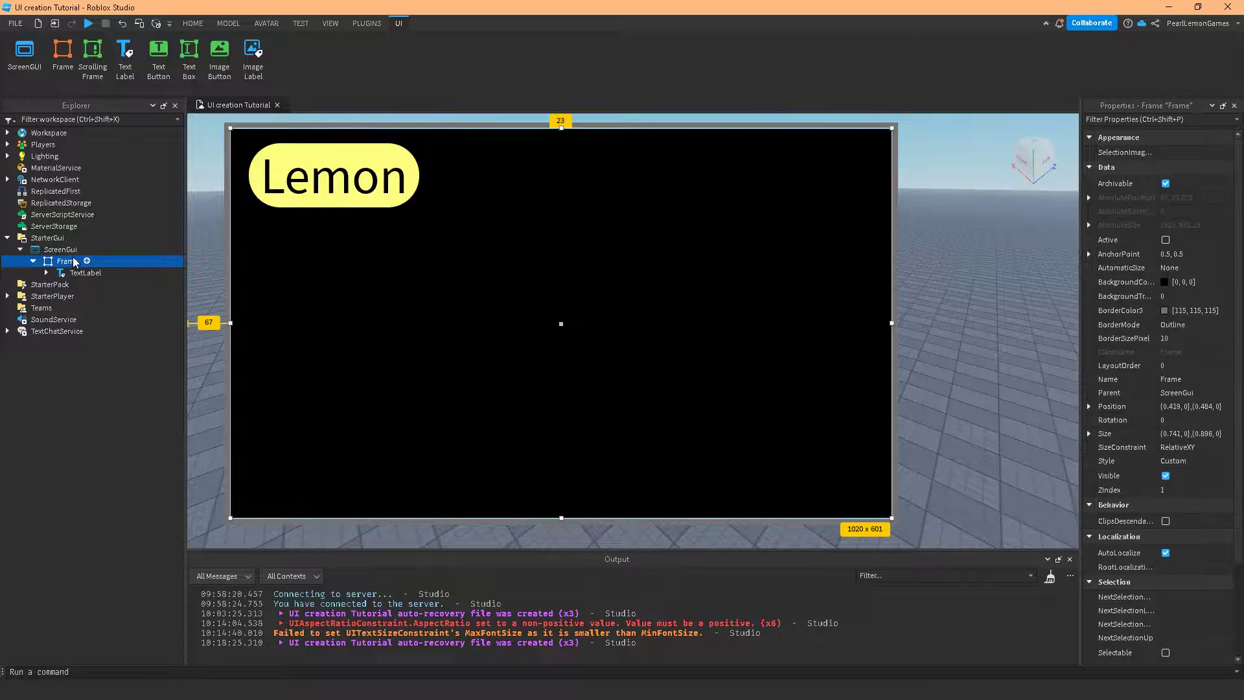
Insert a UIGridLayout into the Frame via the 'ui' search
{"action": "left_click", "coordinate": [87, 261]}
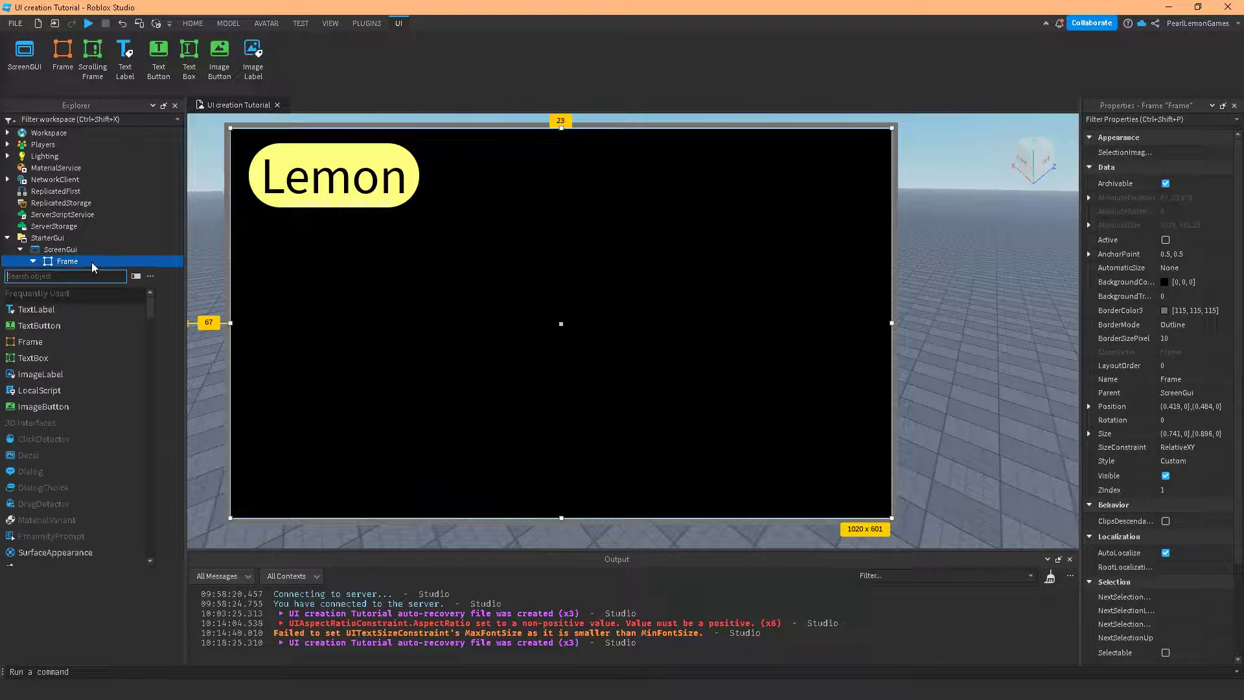
{"action": "type", "text": "ui"}
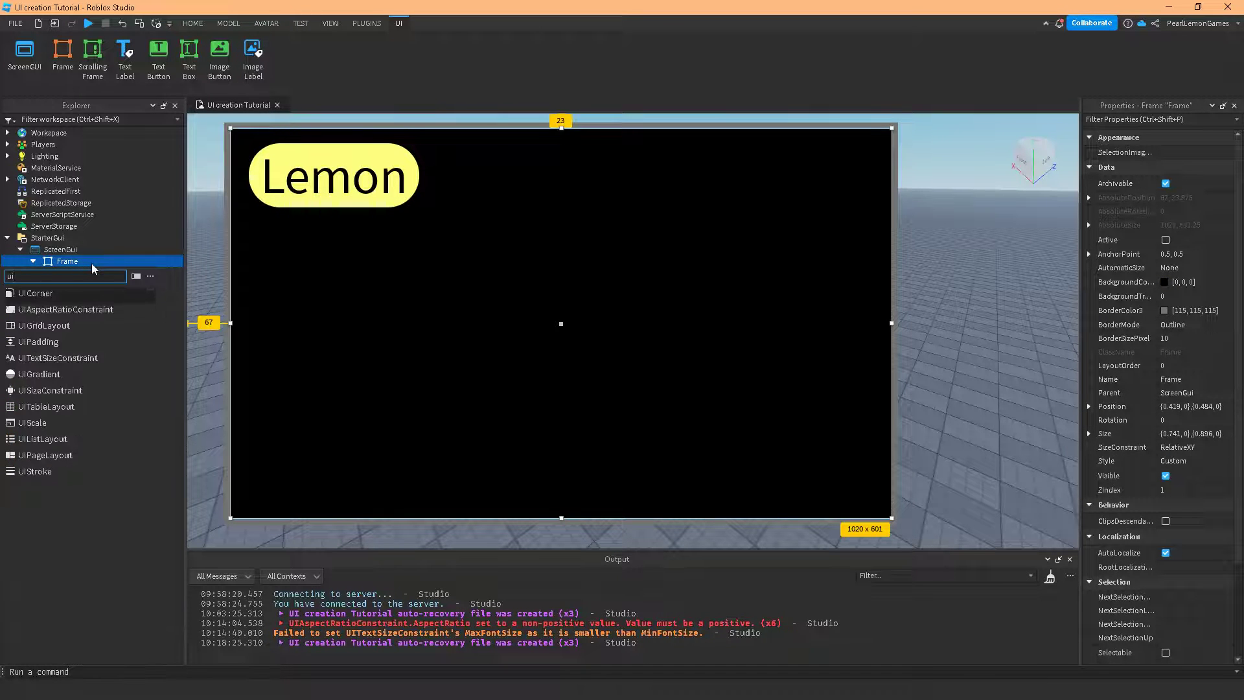
{"action": "left_click", "coordinate": [44, 325]}
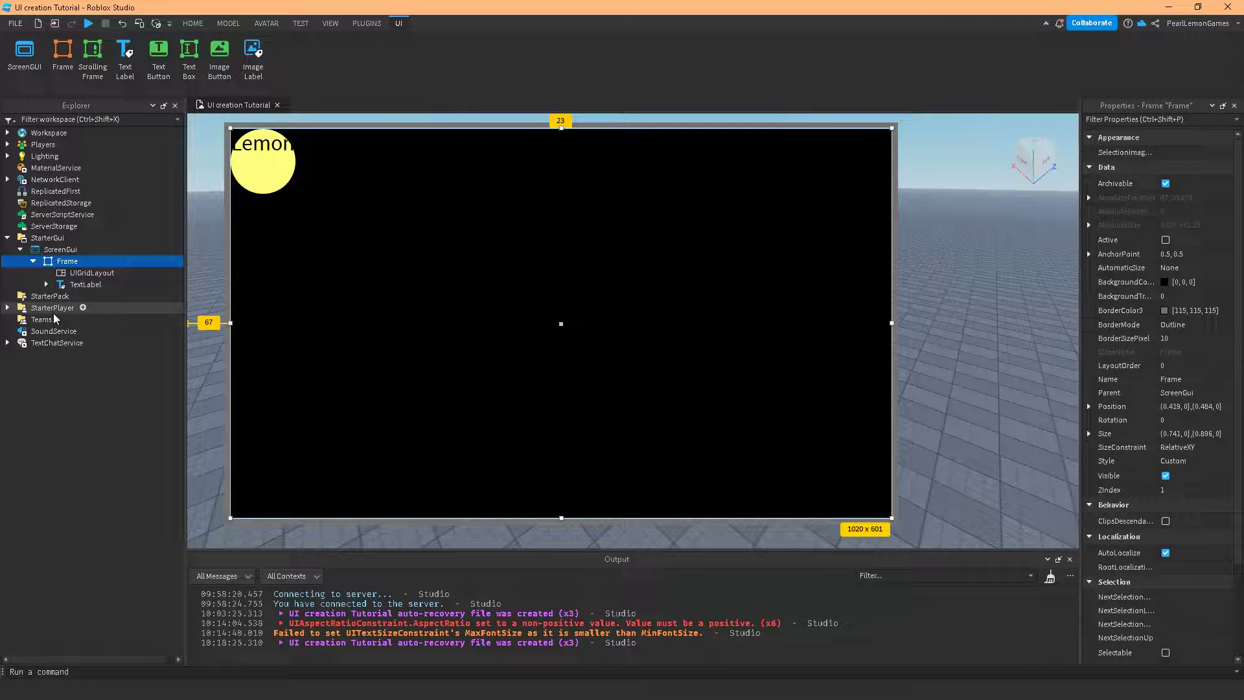
Set the Lemon TextLabel's TextYAlignment to Center
{"action": "left_click", "coordinate": [79, 285]}
{"action": "scroll", "coordinate": [1215, 531], "scroll_direction": "down", "scroll_amount": 1}
{"action": "scroll", "coordinate": [1217, 535], "scroll_direction": "down", "scroll_amount": 9}
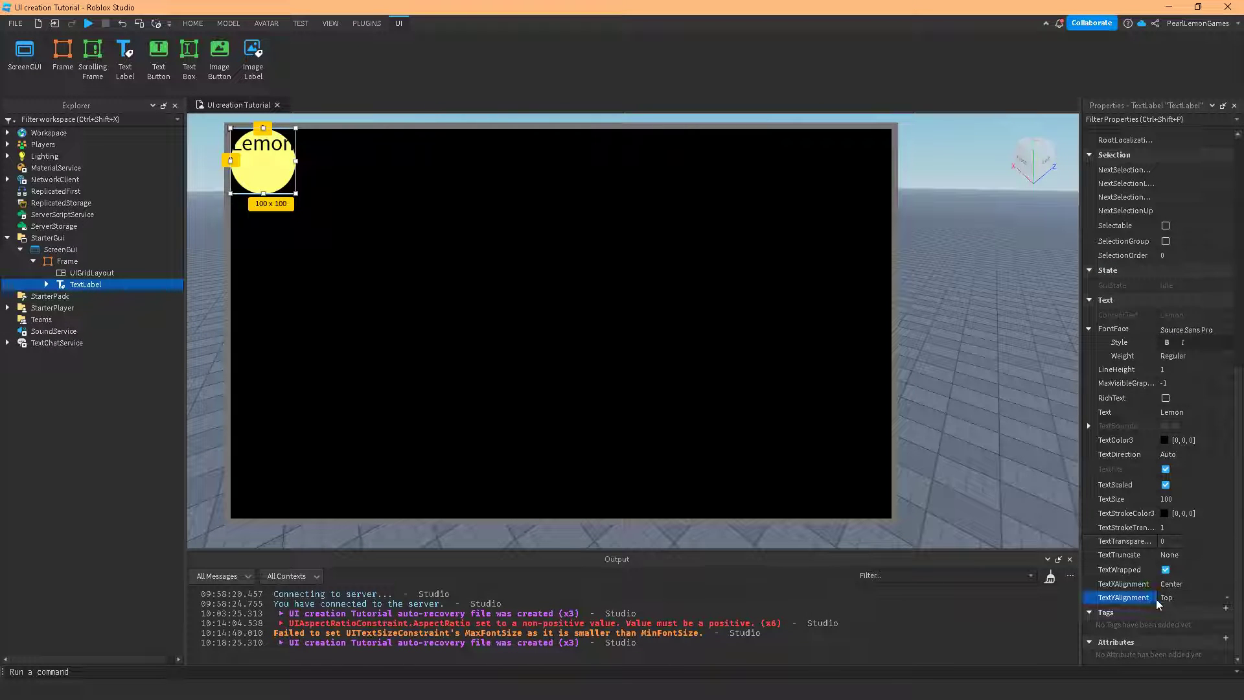
{"action": "left_click", "coordinate": [1166, 597]}
{"action": "left_click", "coordinate": [1171, 618]}
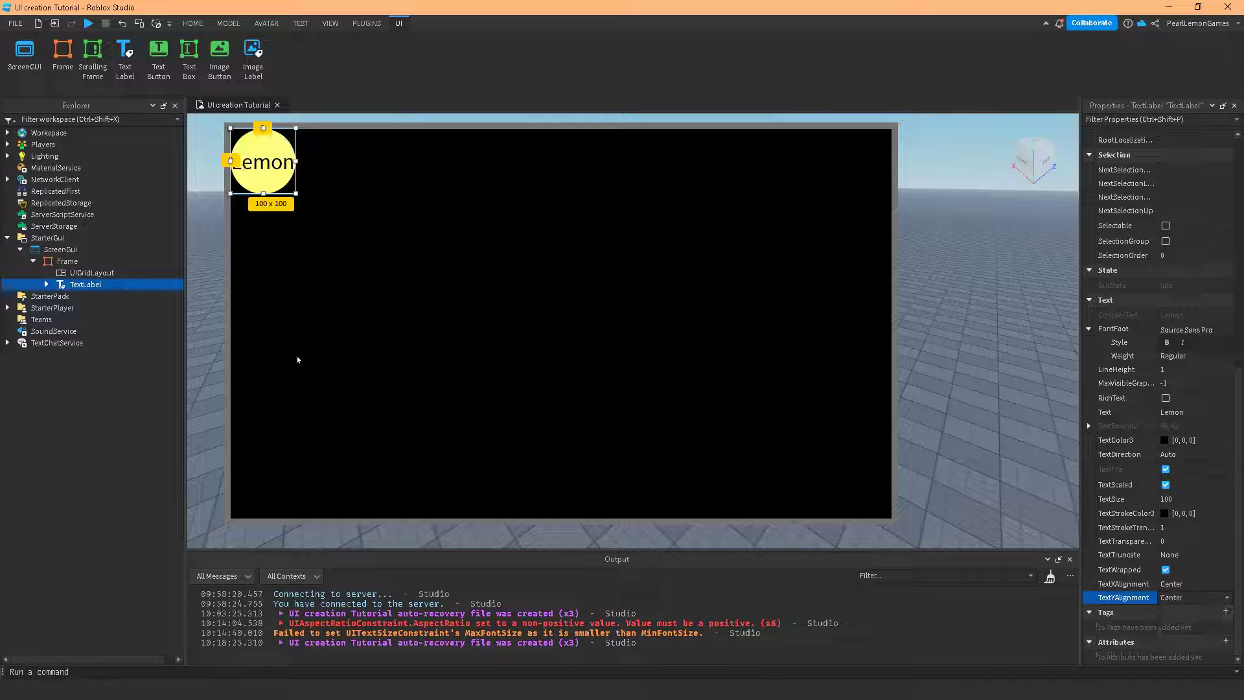
{"action": "left_click", "coordinate": [67, 272]}
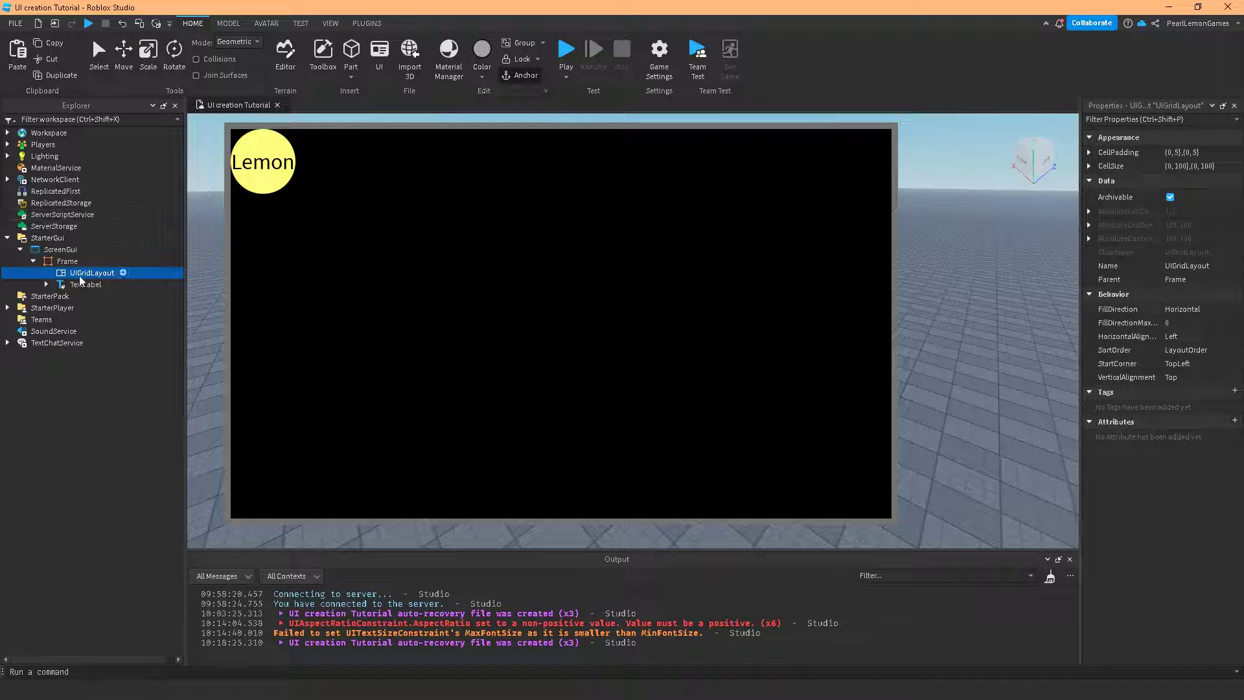
{"action": "key", "text": "Delete"}
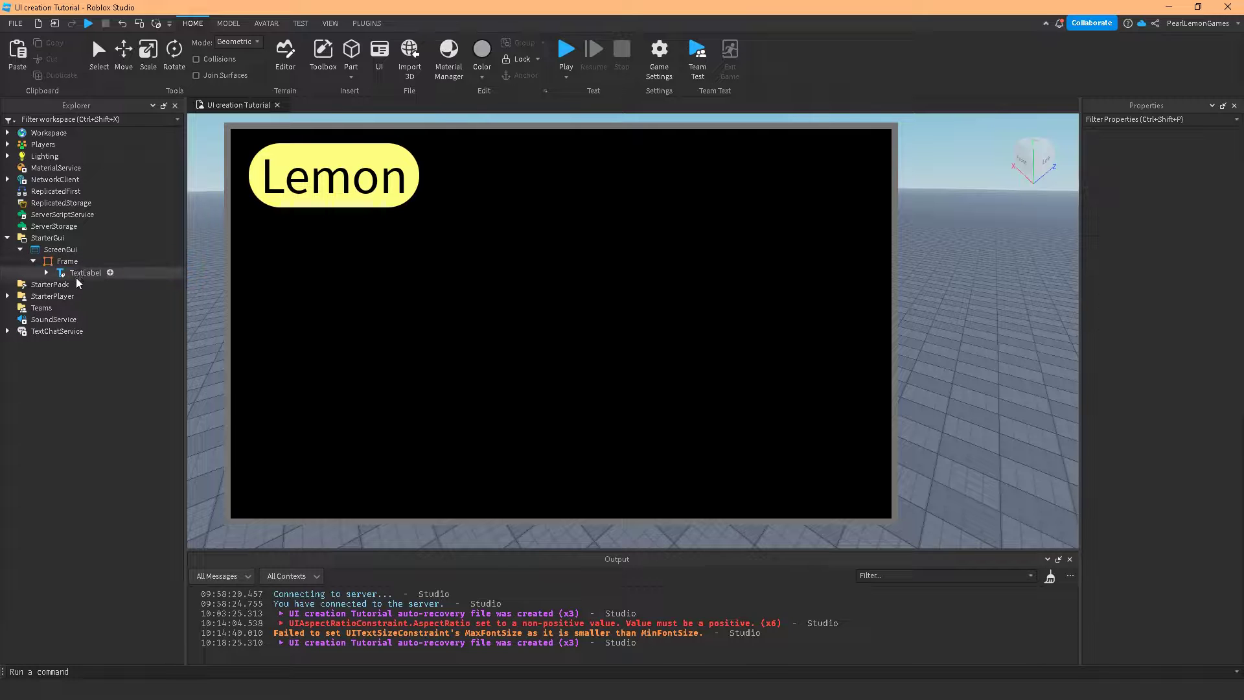
{"action": "right_click", "coordinate": [67, 261]}
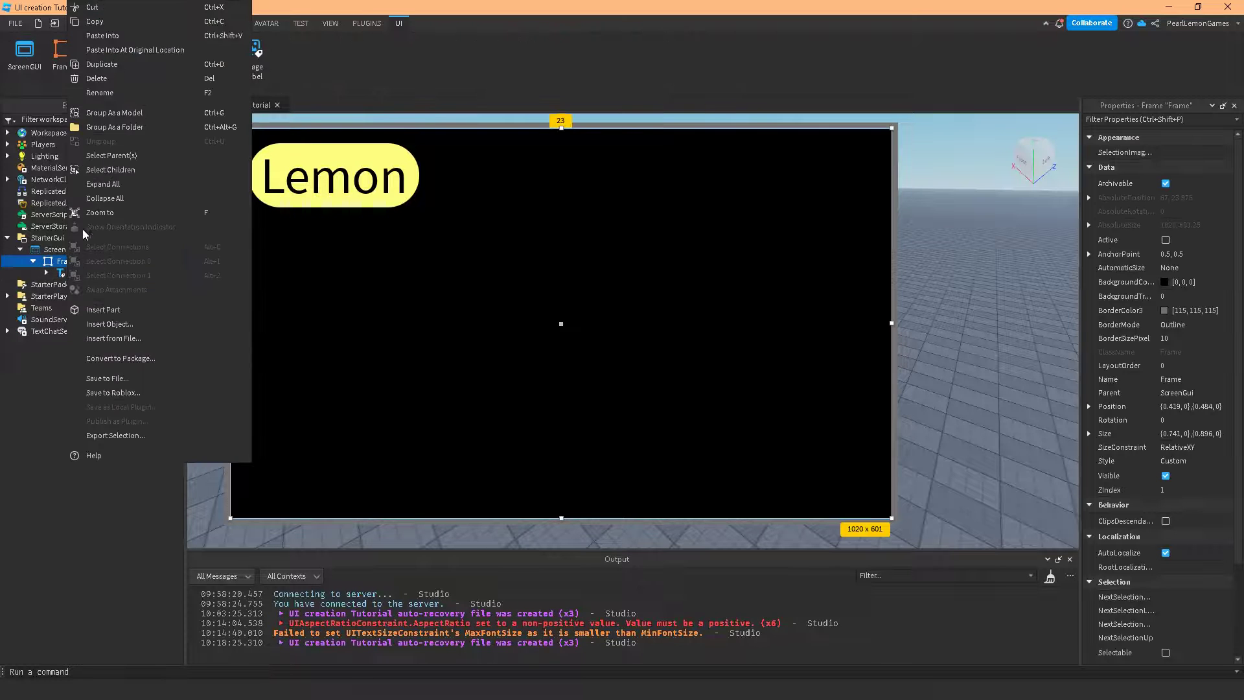
{"action": "left_click", "coordinate": [119, 33]}
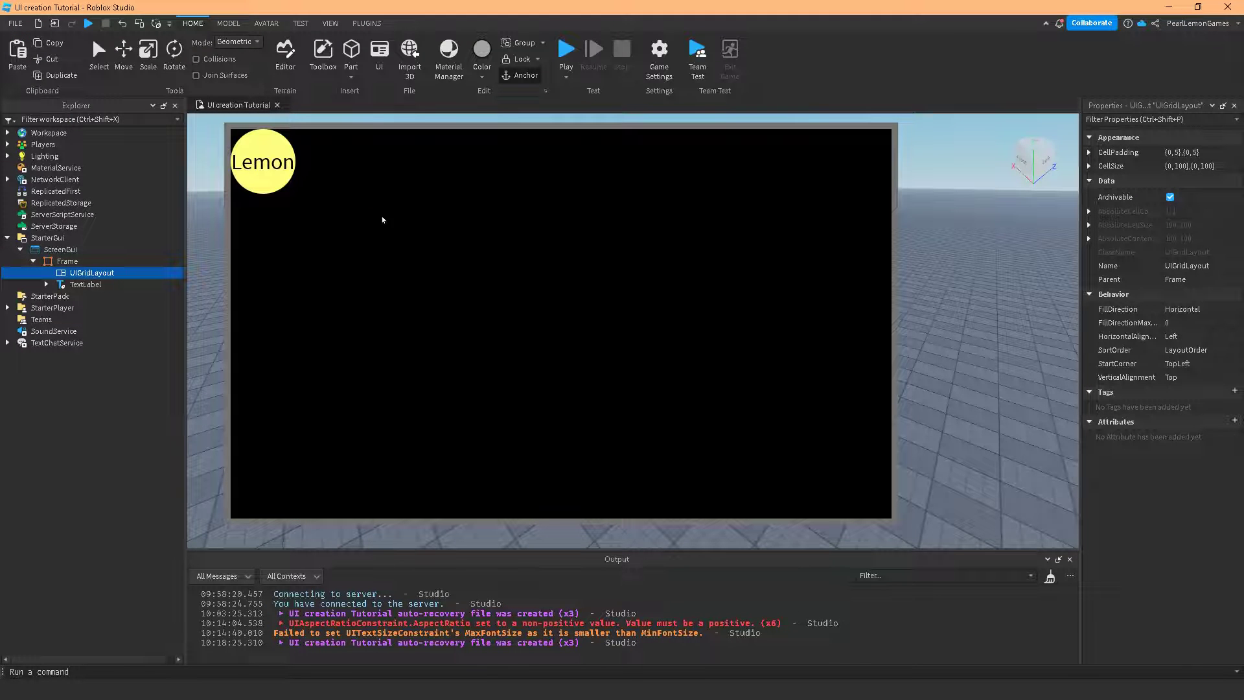
{"action": "left_click", "coordinate": [65, 261]}
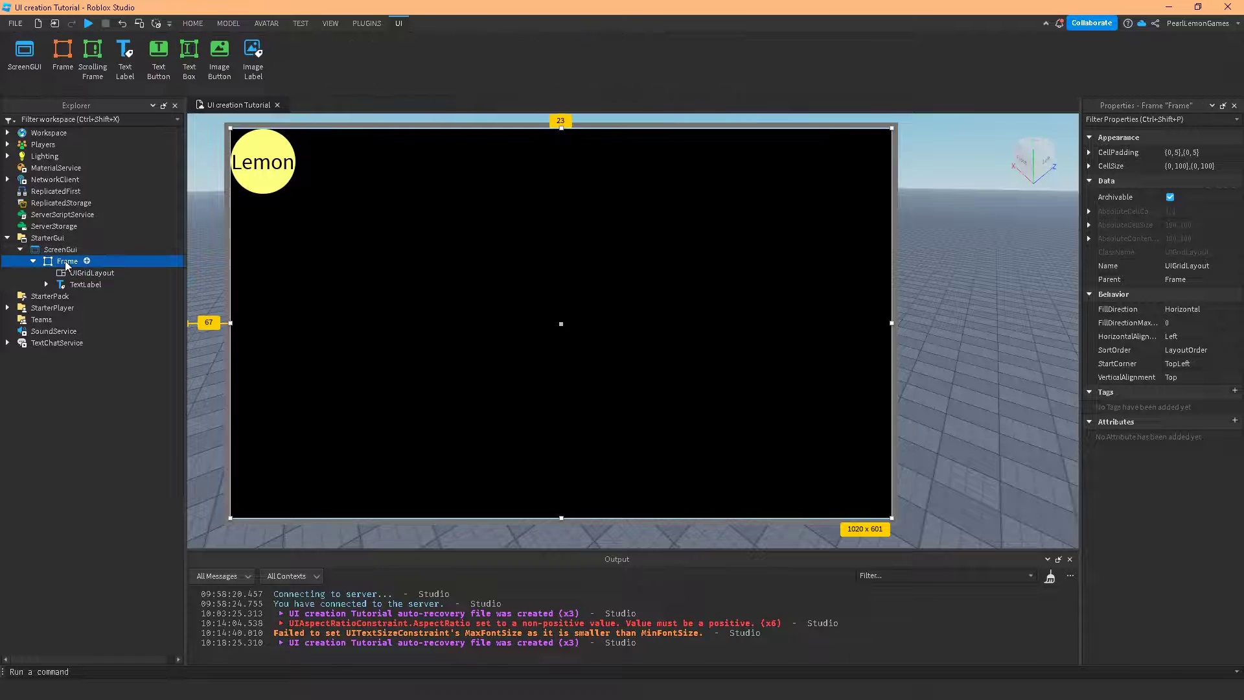
{"action": "left_click", "coordinate": [67, 273]}
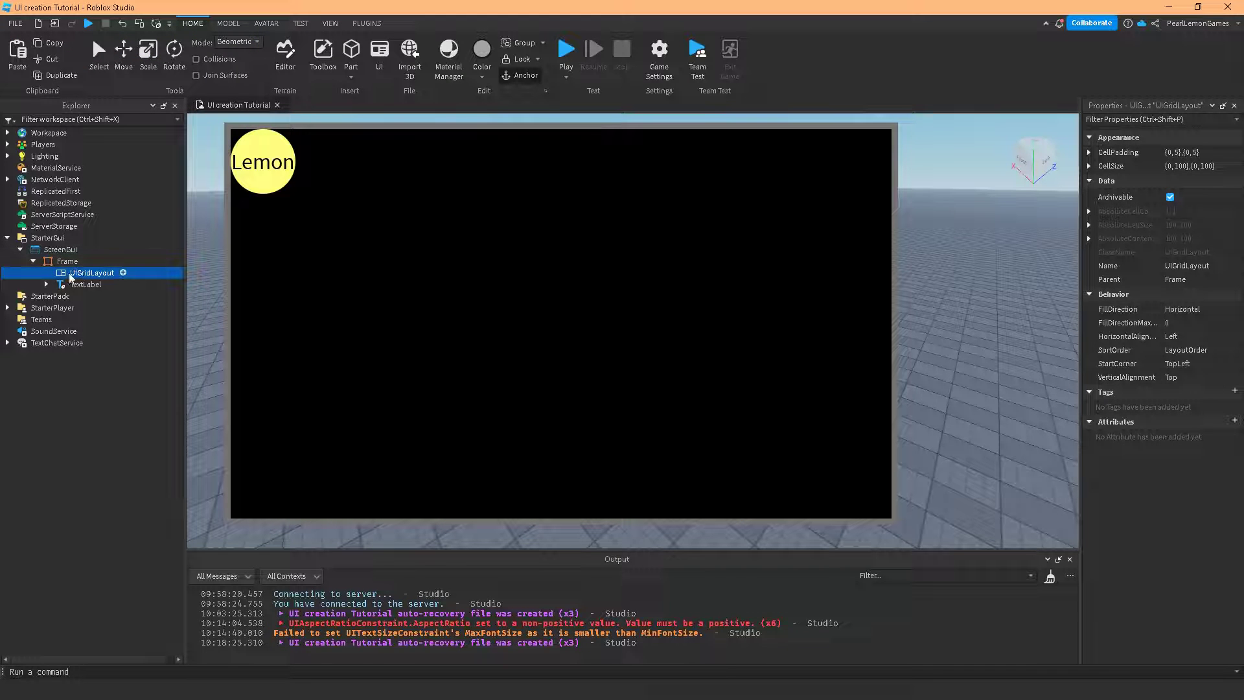
{"action": "left_click_drag", "start_coordinate": [72, 273], "coordinate": [69, 247]}
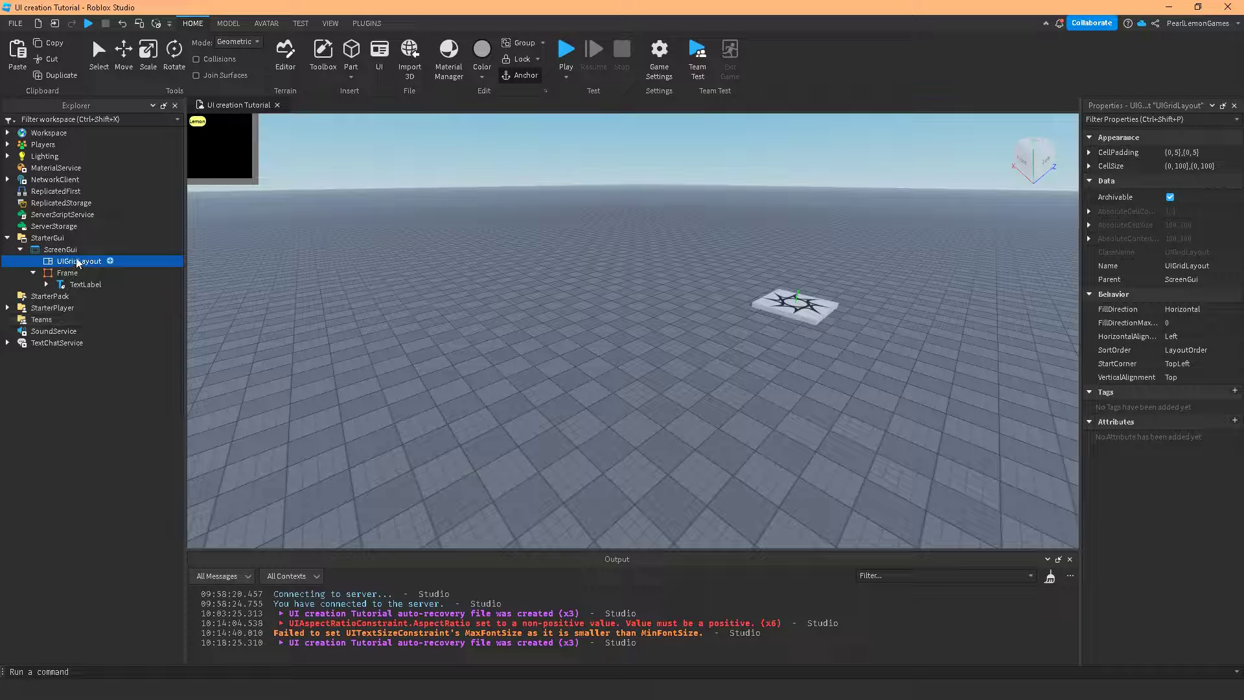
{"action": "mouse_move", "coordinate": [76, 257]}
{"action": "left_mouse_down"}
{"action": "mouse_move", "coordinate": [44, 272]}
{"action": "mouse_move", "coordinate": [76, 277]}
{"action": "left_mouse_up"}
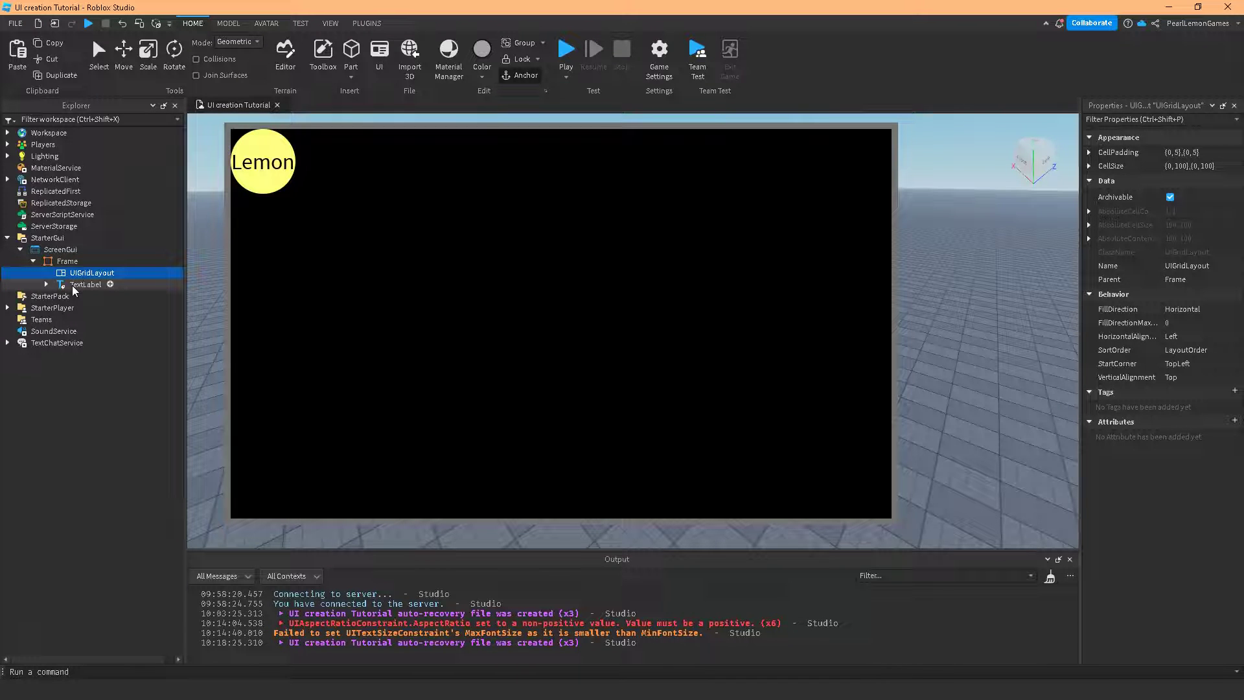
Delete the UIGridLayout from the Frame
{"action": "left_click", "coordinate": [72, 286]}
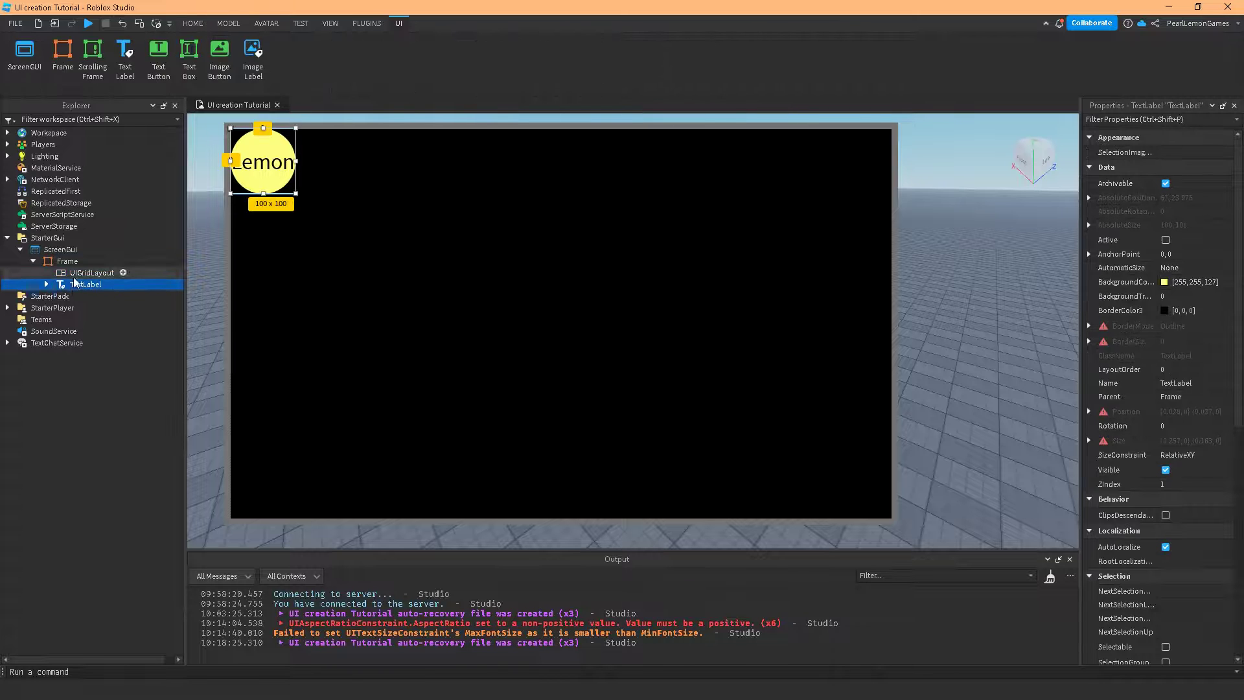
{"action": "left_click", "coordinate": [73, 276]}
{"action": "left_click", "coordinate": [75, 282]}
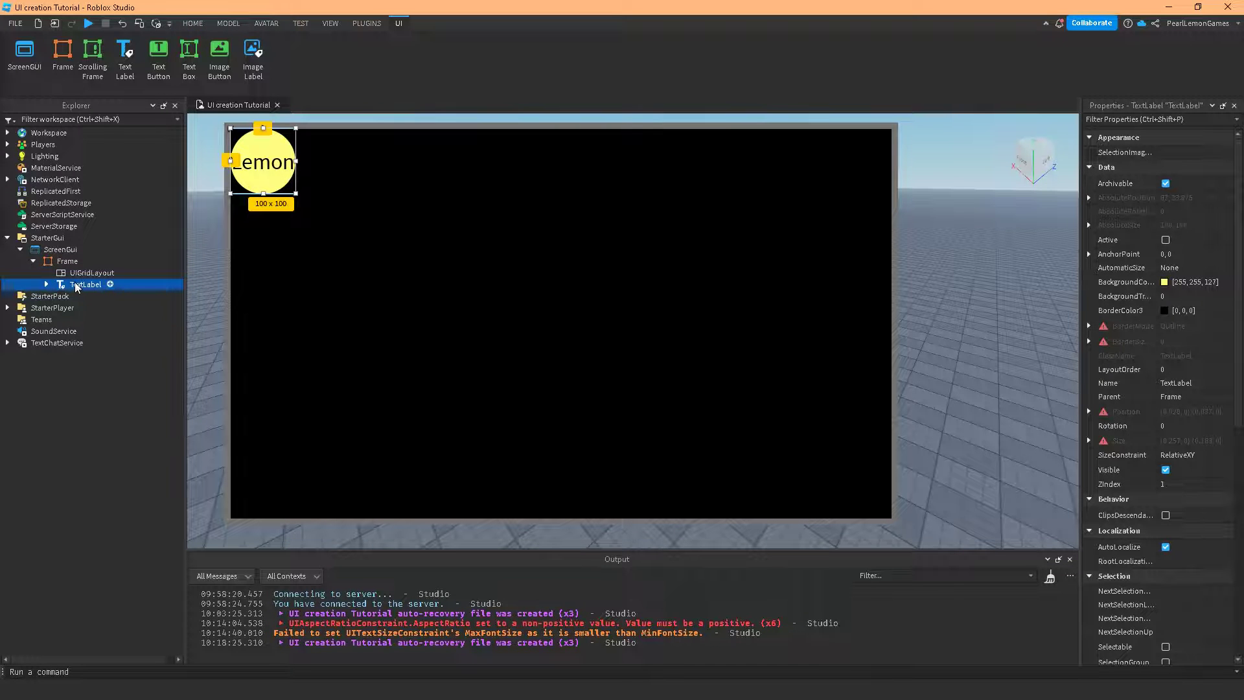
{"action": "left_click", "coordinate": [75, 273]}
{"action": "key", "text": "Delete"}
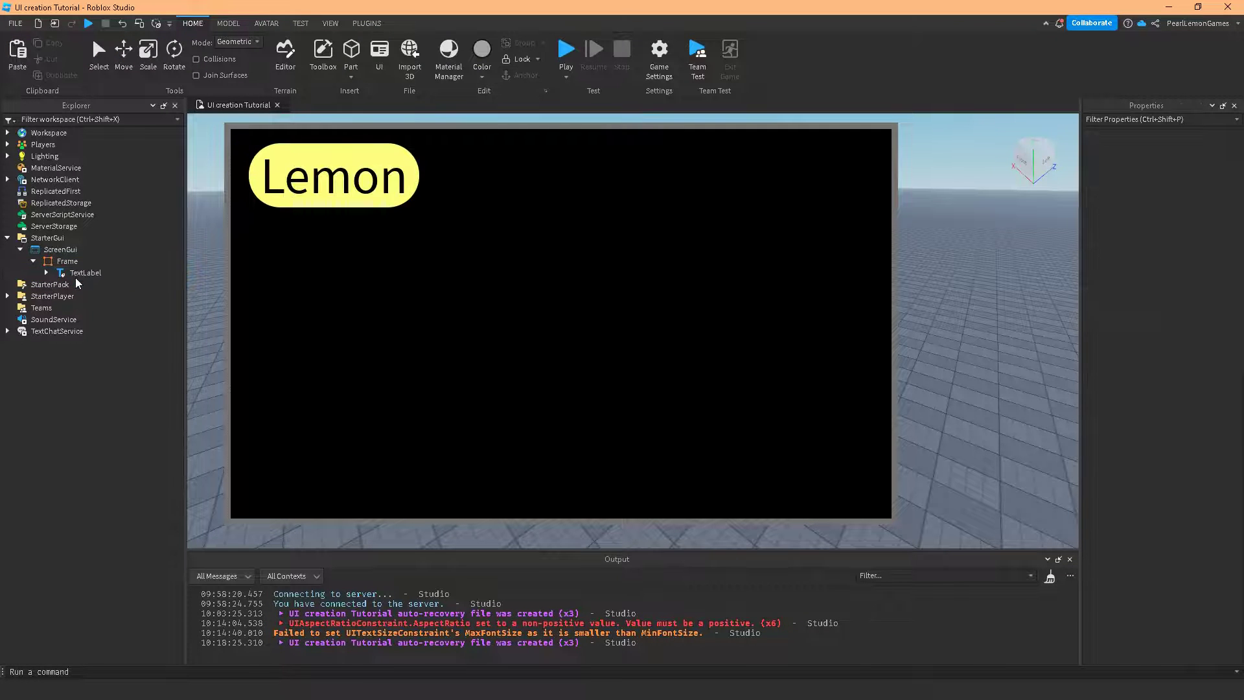
Duplicate the Lemon TextLabel with Ctrl+D and drag copies apart inside the Frame
{"action": "left_click", "coordinate": [75, 276]}
{"action": "key", "text": "ctrl+d"}
{"action": "key", "text": "ctrl+d"}
{"action": "key", "text": "ctrl+d"}
{"action": "key", "text": "ctrl+d"}
{"action": "key", "text": "ctrl+d"}
{"action": "key", "text": "ctrl+d"}
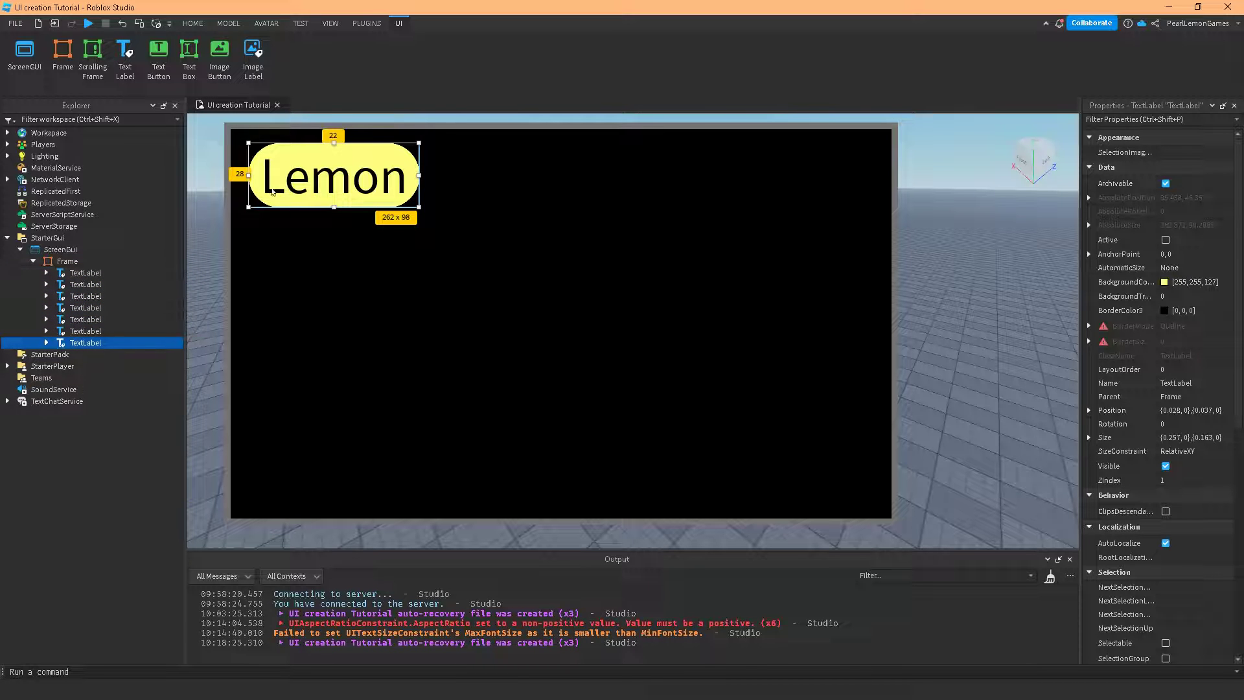
{"action": "left_click_drag", "start_coordinate": [294, 192], "coordinate": [477, 408]}
{"action": "left_click_drag", "start_coordinate": [327, 185], "coordinate": [358, 371]}
{"action": "right_click", "coordinate": [65, 261]}
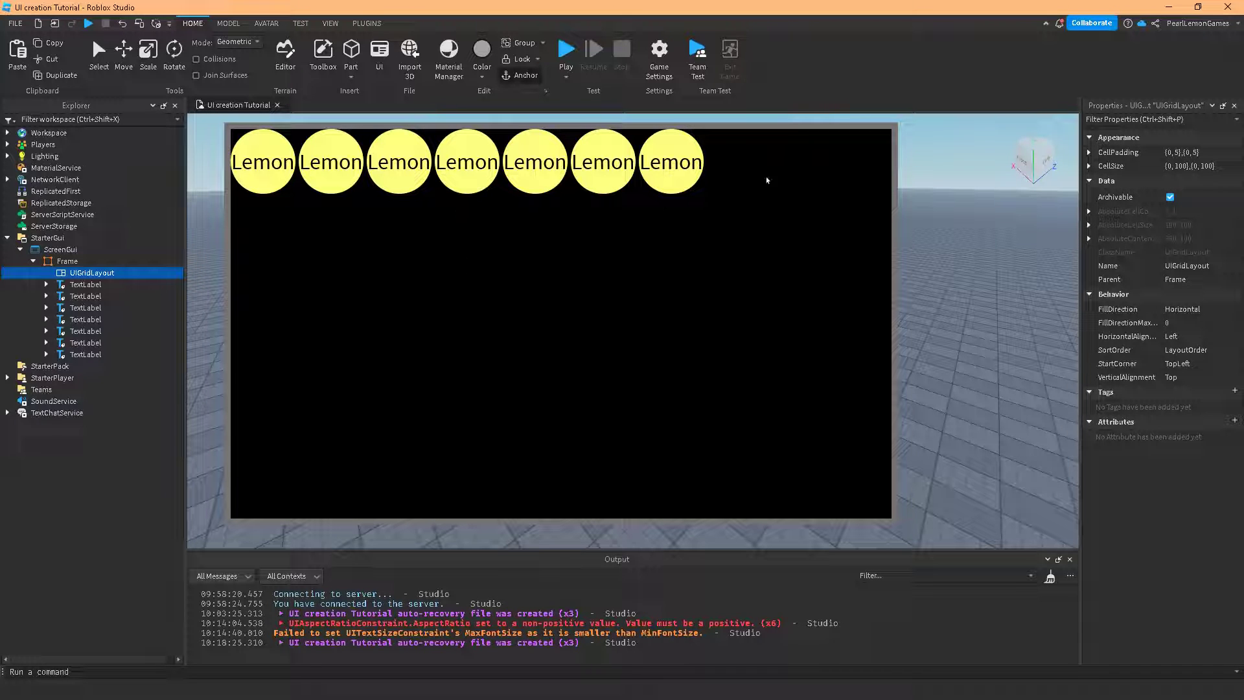
Set both the X and Y offsets of the grid's CellPadding to 0
{"action": "left_click", "coordinate": [1087, 153]}
{"action": "left_click", "coordinate": [1088, 193]}
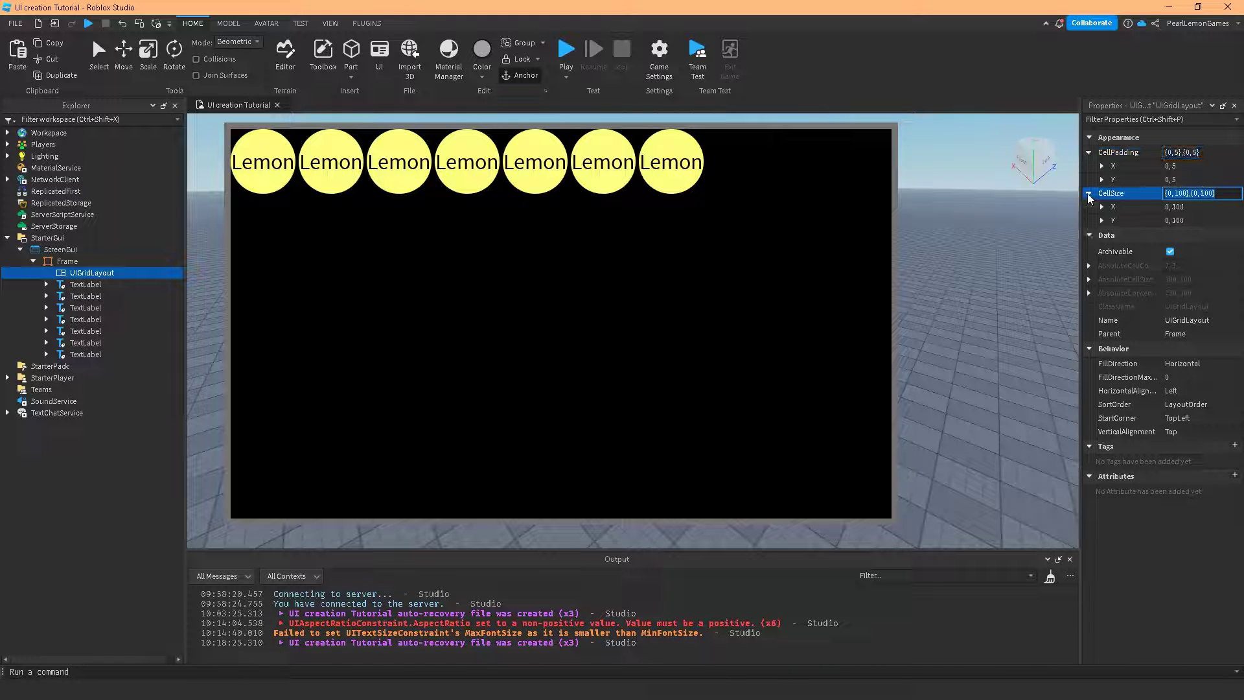
{"action": "left_click", "coordinate": [1102, 166]}
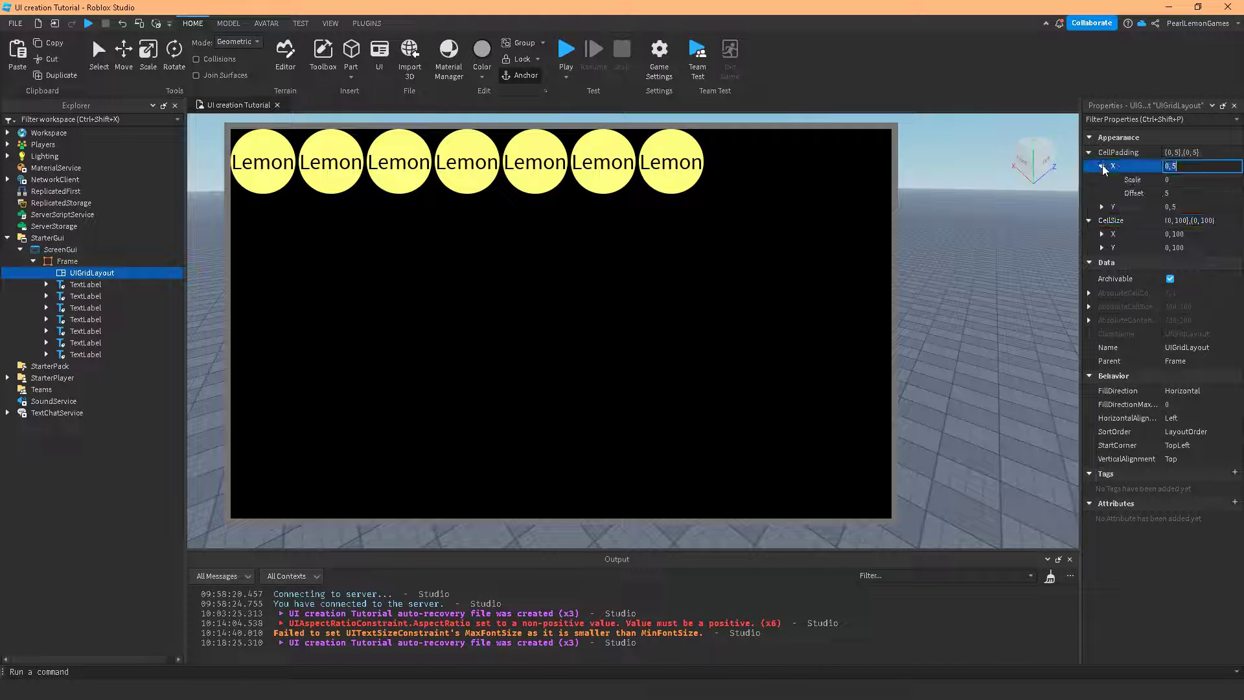
{"action": "left_click", "coordinate": [1102, 206]}
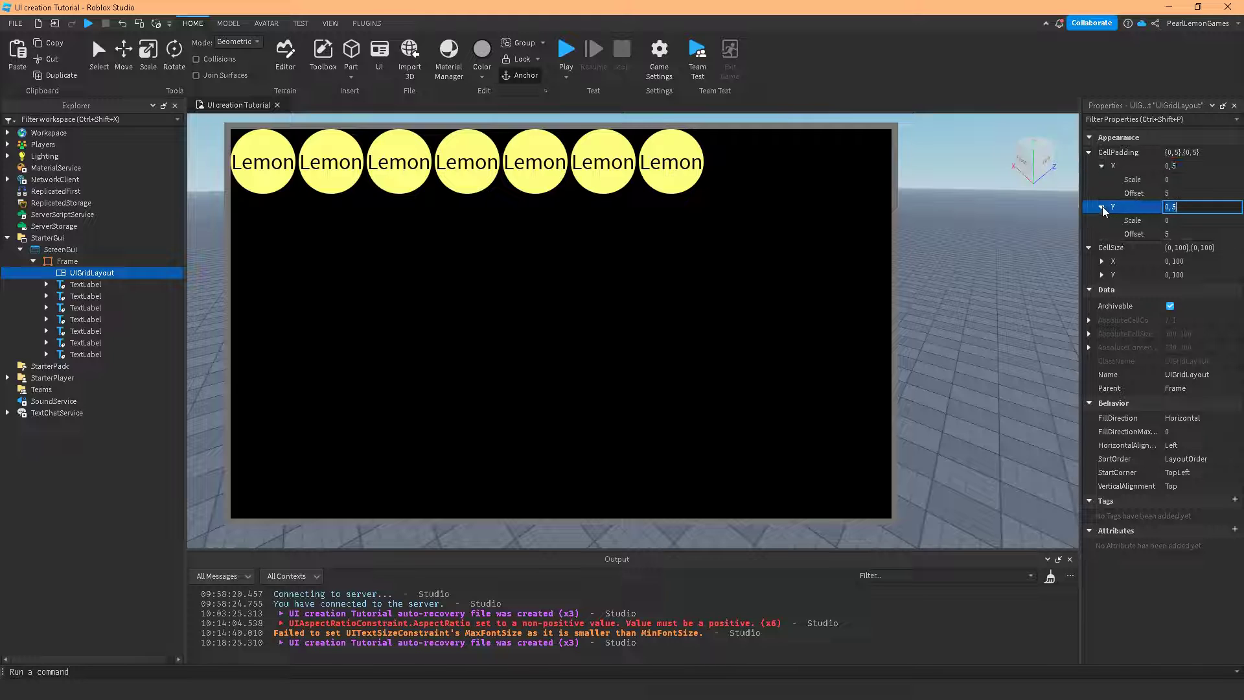
{"action": "left_click", "coordinate": [1175, 234]}
{"action": "type", "text": "0"}
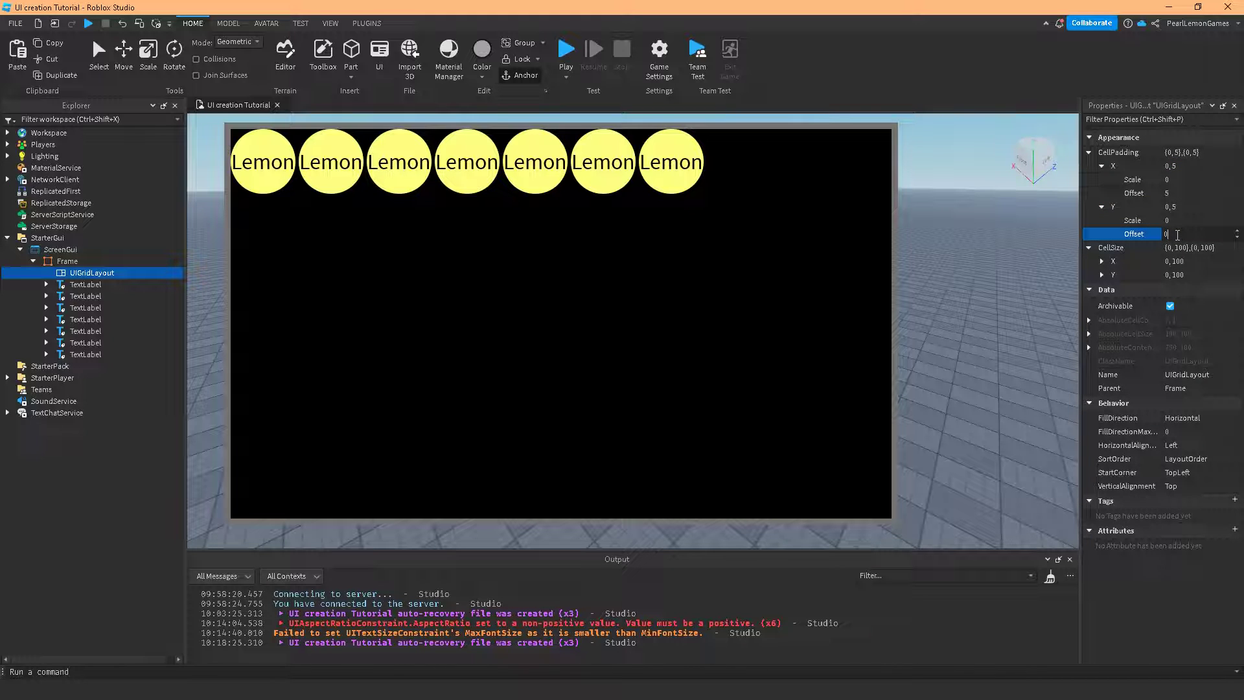
{"action": "left_click", "coordinate": [1179, 192]}
{"action": "type", "text": "0"}
{"action": "key", "text": "Return"}
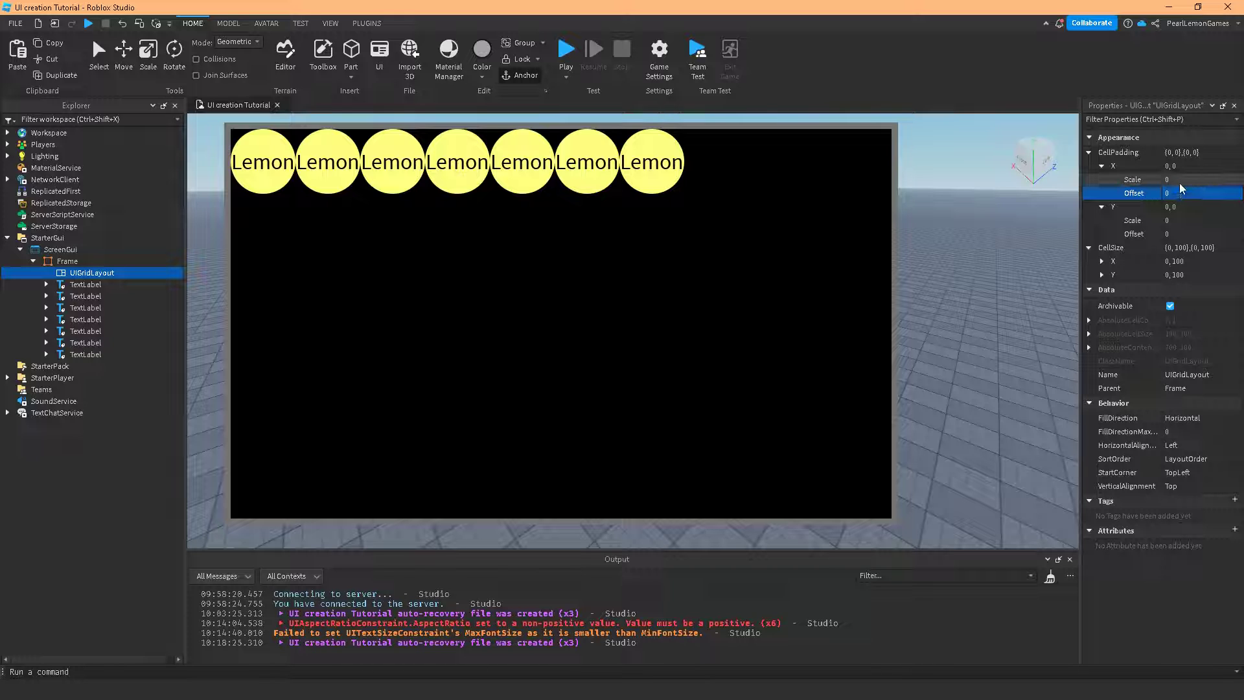
{"action": "left_click", "coordinate": [1179, 183]}
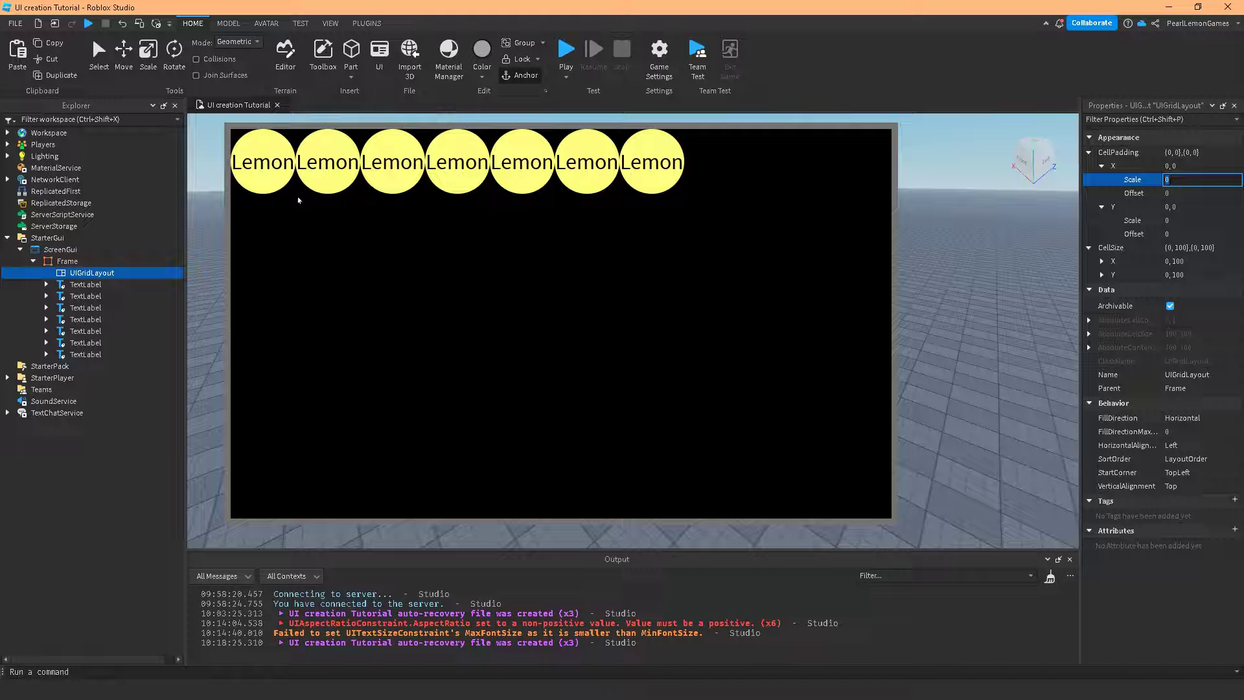
Try CellPadding X scale values of 0.1, then 0.01
{"action": "key", "text": "BackSpace"}
{"action": "type", "text": ".1"}
{"action": "key", "text": "Return"}
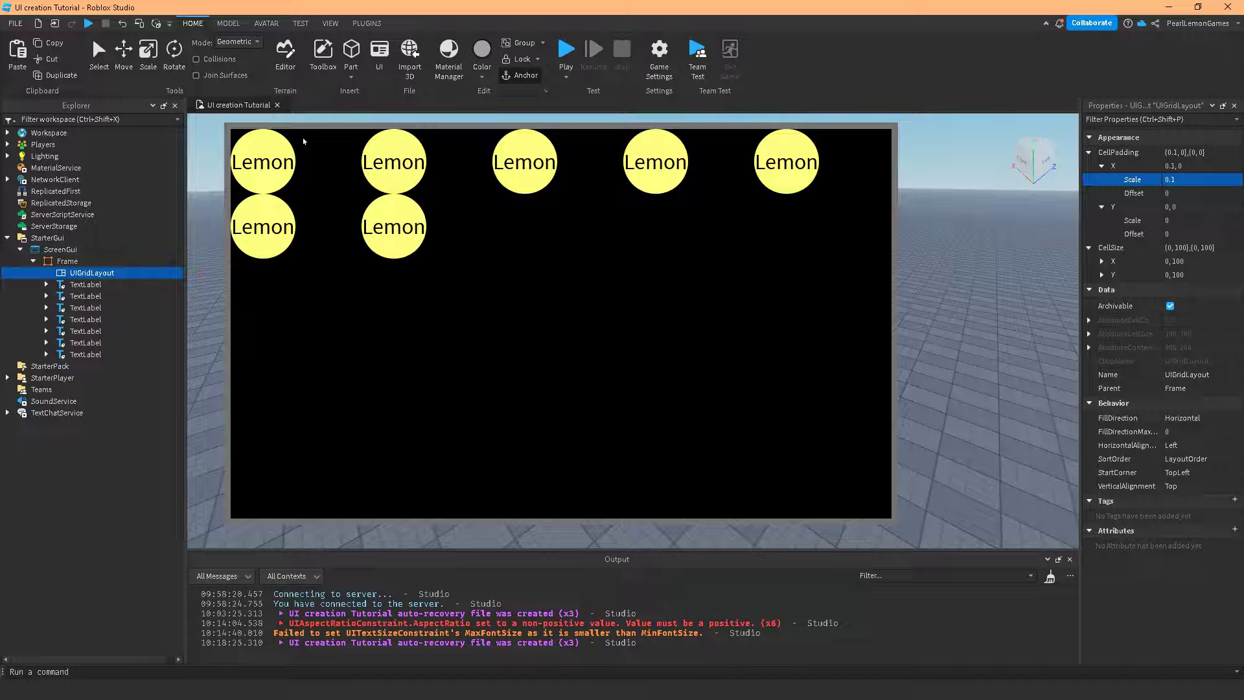
{"action": "left_click", "coordinate": [1202, 180]}
{"action": "type", "text": "0.01"}
{"action": "key", "text": "Return"}
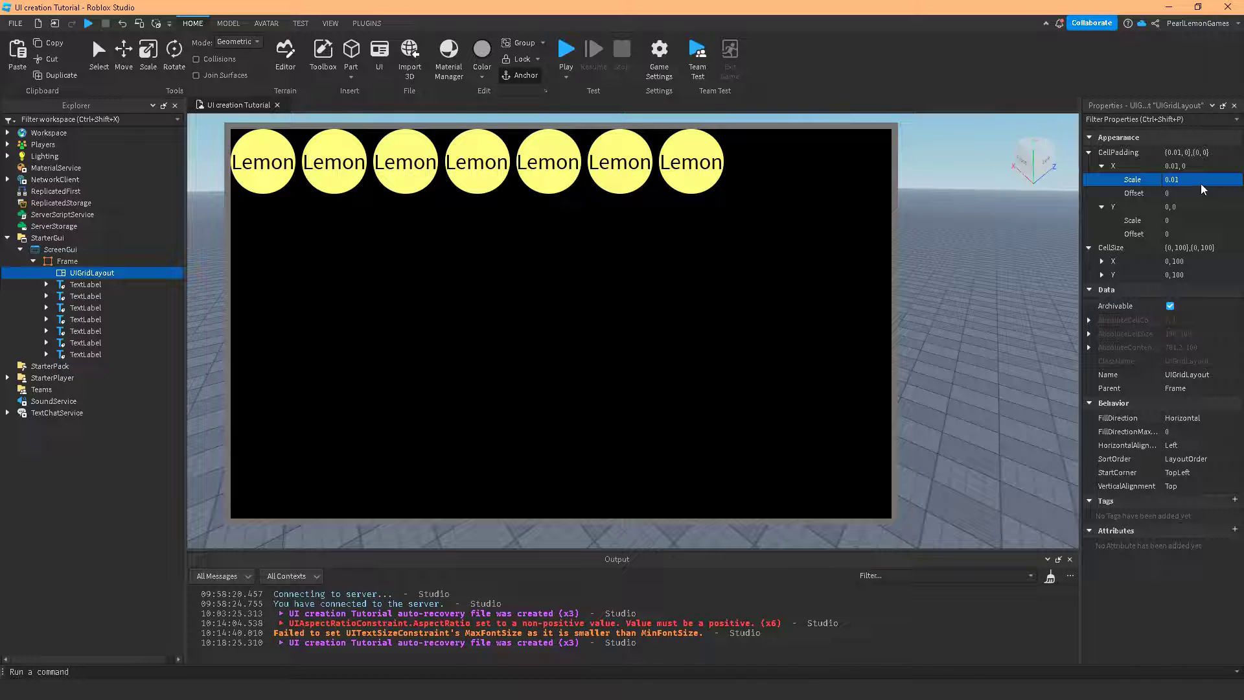
Set the CellPadding X scale to 1, stacking the Lemons in one column
{"action": "left_click", "coordinate": [1200, 184]}
{"action": "double_click", "coordinate": [1201, 184]}
{"action": "left_click", "coordinate": [1202, 184]}
{"action": "type", "text": "1"}
{"action": "key", "text": "Return"}
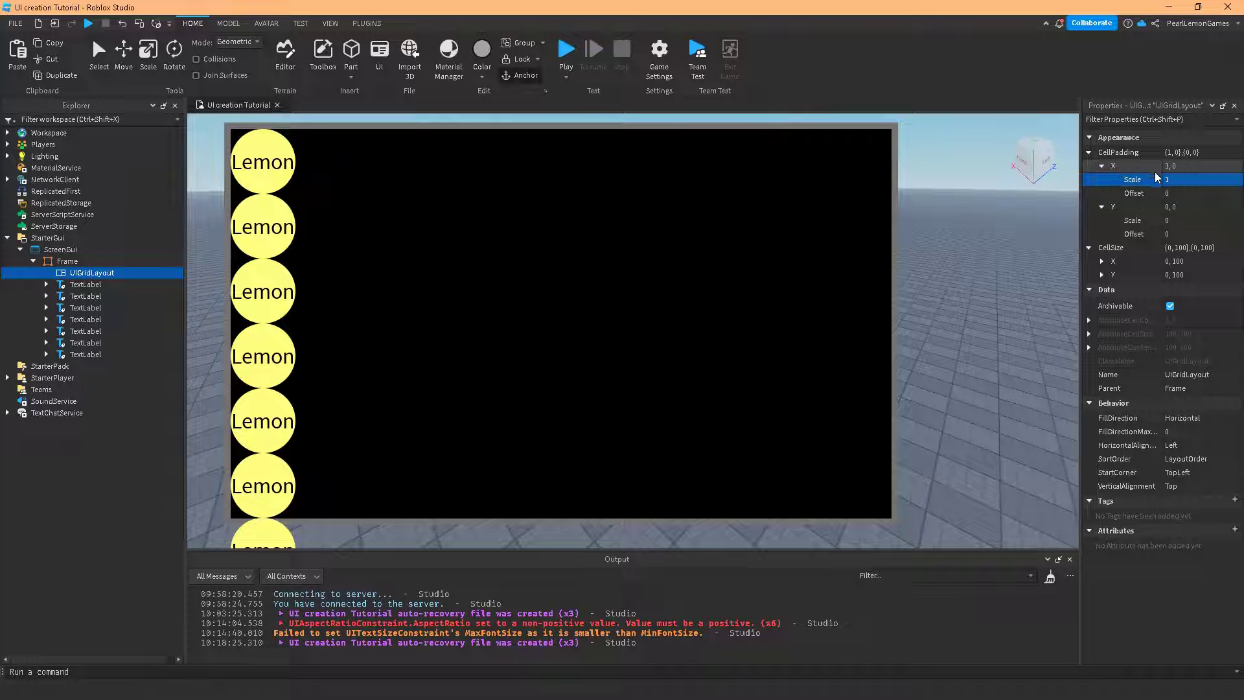
{"action": "left_click", "coordinate": [1179, 183]}
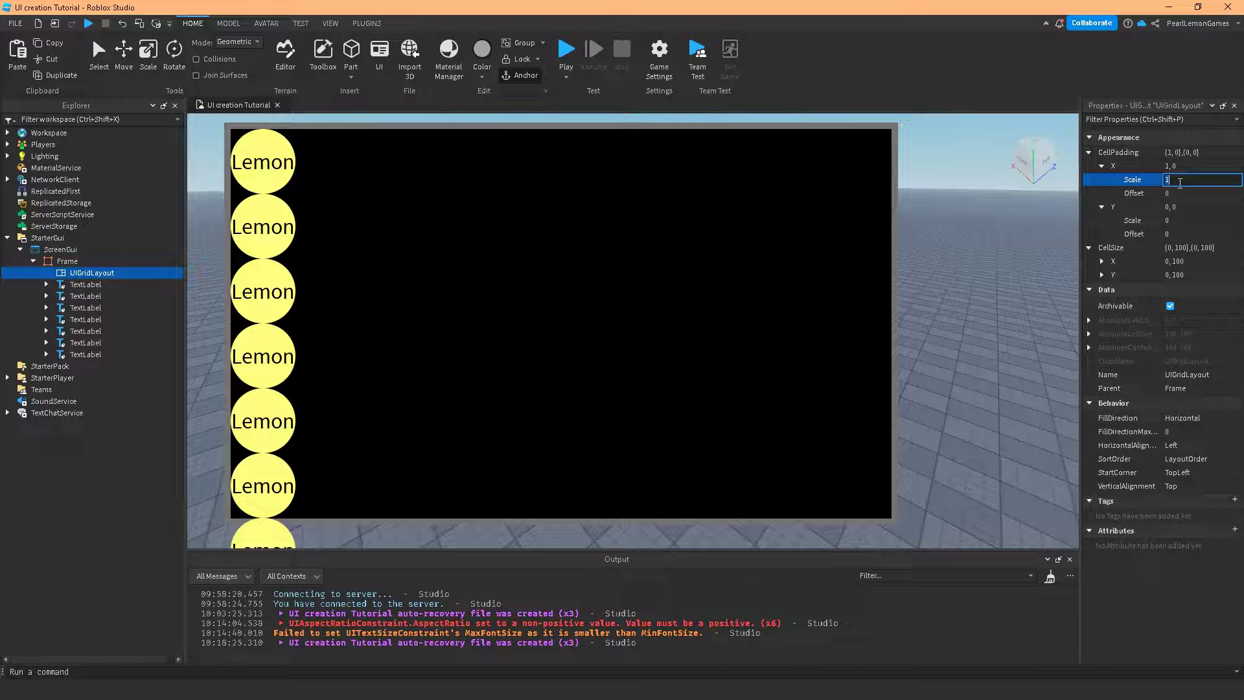
Set the CellPadding X scale to 0.1, then correct it to 0.3
{"action": "key", "text": "BackSpace"}
{"action": "type", "text": "0.1"}
{"action": "key", "text": "Return"}
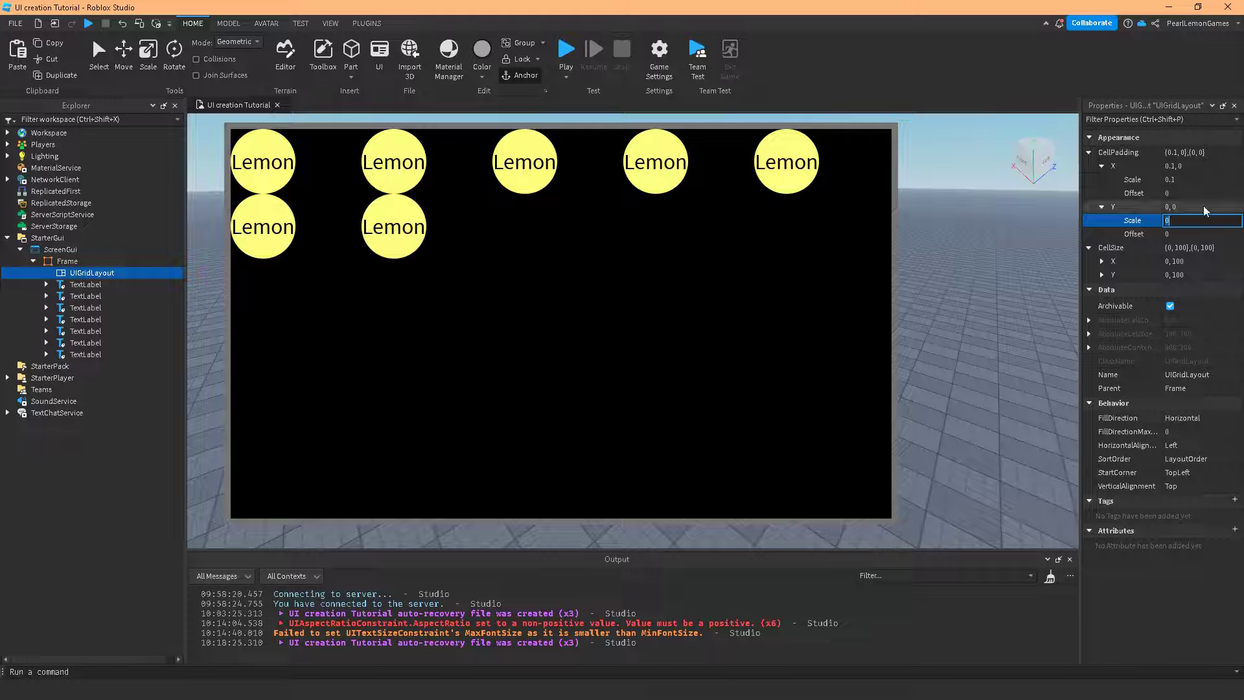
{"action": "left_click", "coordinate": [1181, 179]}
{"action": "type", "text": "20."}
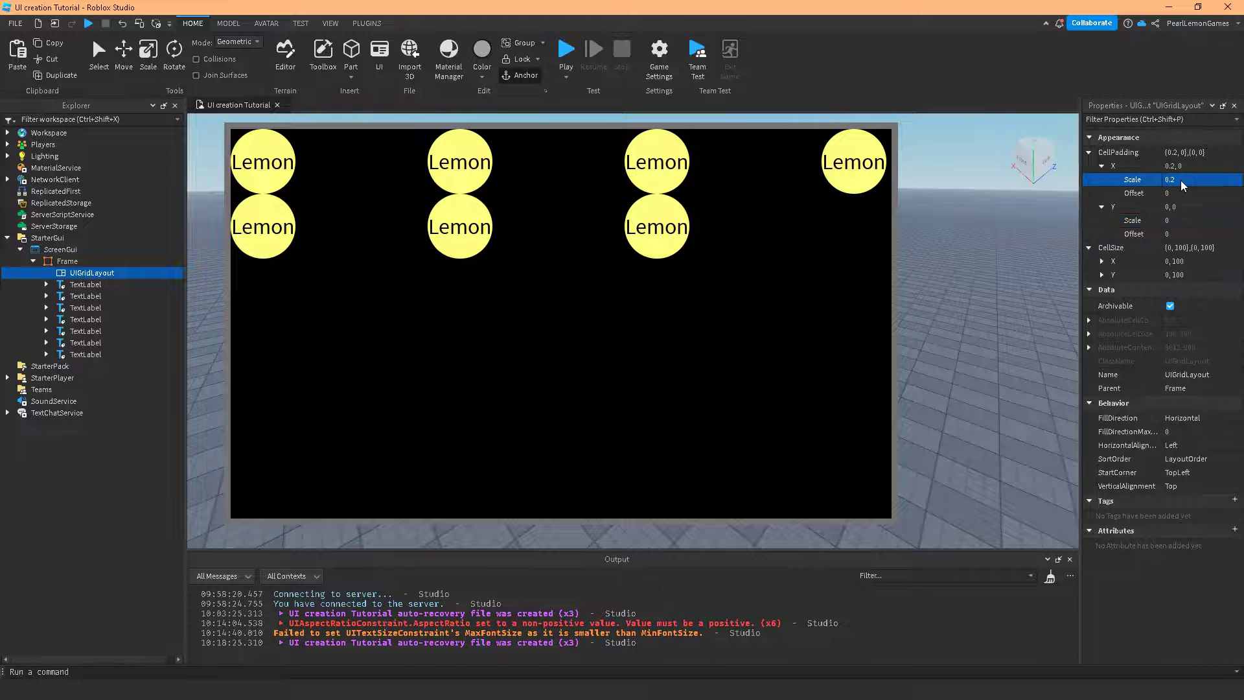
{"action": "key", "text": "BackSpace"}
{"action": "type", "text": "3"}
{"action": "key", "text": "Return"}
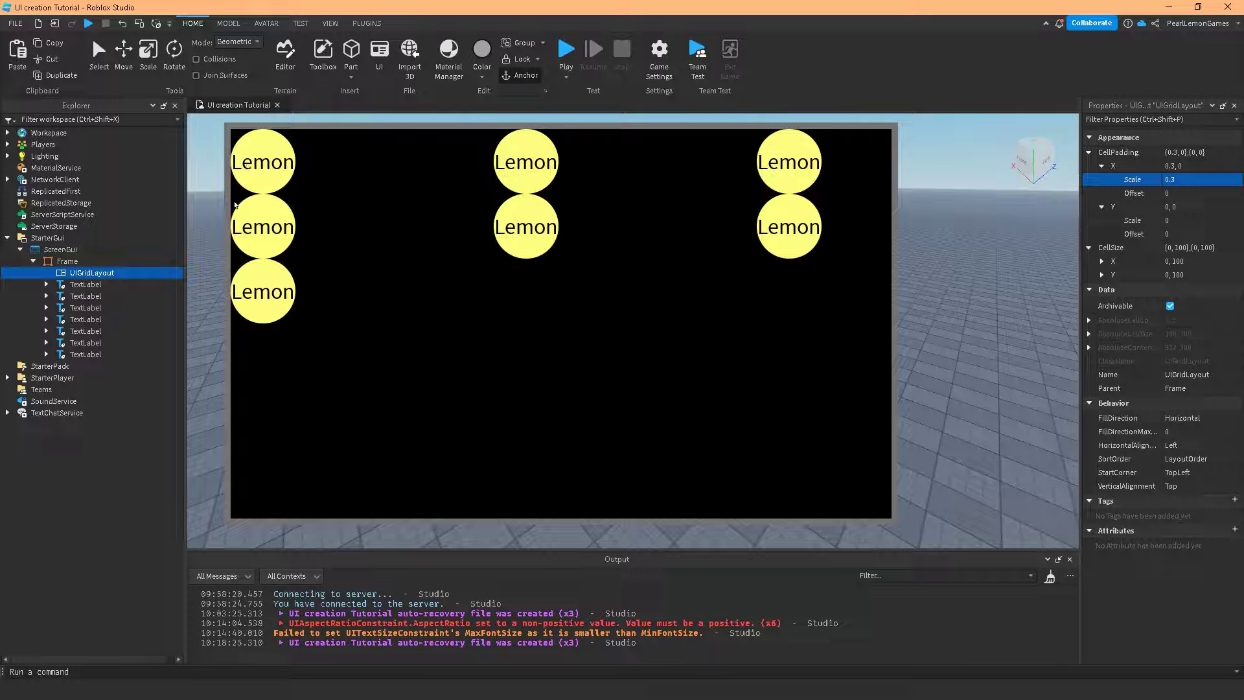
{"action": "left_click", "coordinate": [1198, 221]}
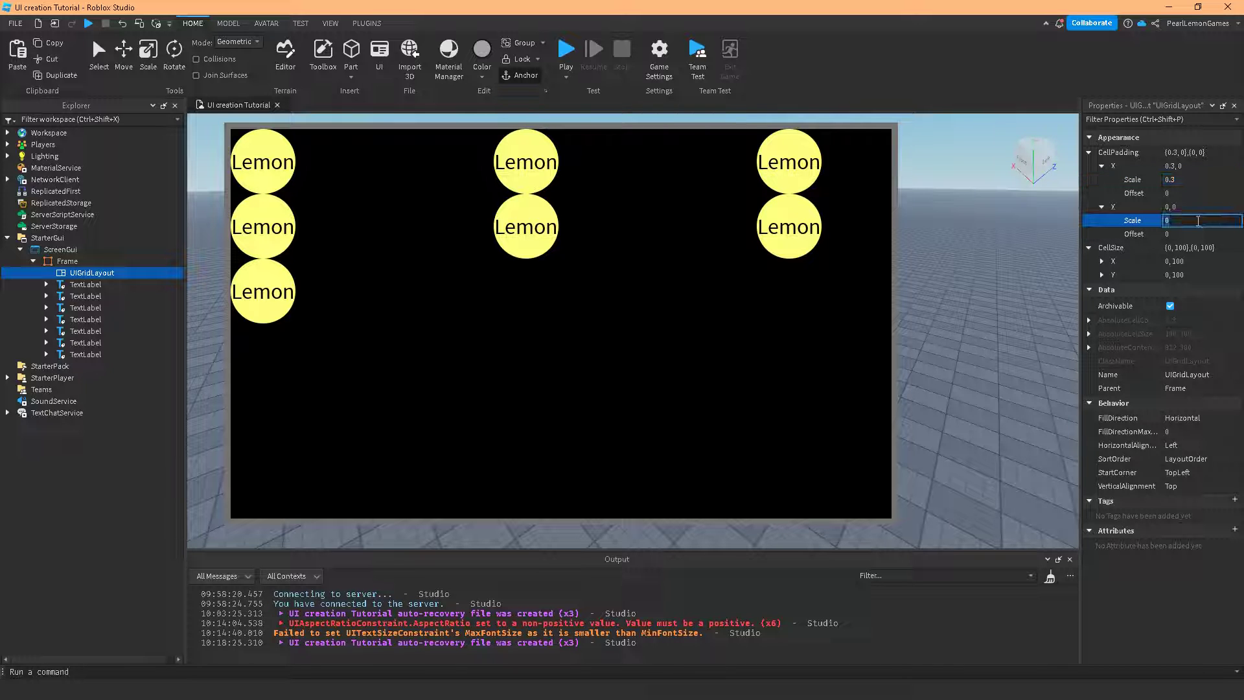
Enter 0.05 as CellPadding Y scale, check a Lemon label's size, then reselect UIGridLayout
{"action": "type", "text": "0.05"}
{"action": "key", "text": "Return"}
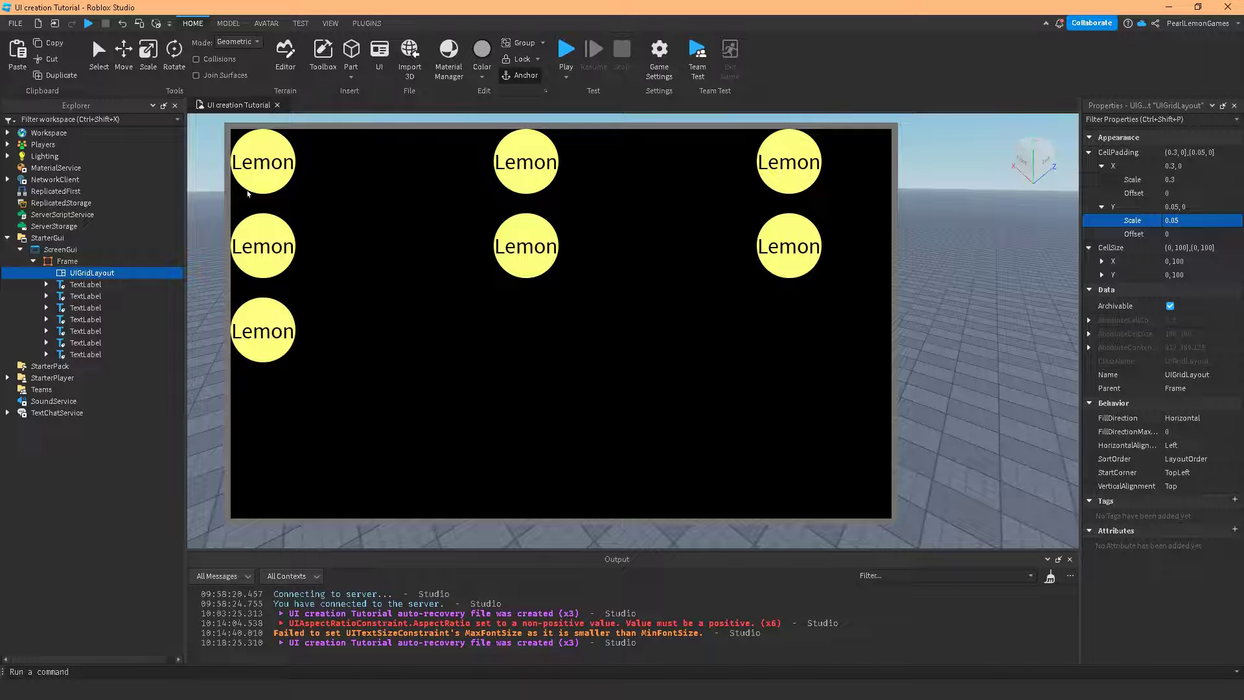
{"action": "left_click", "coordinate": [76, 285]}
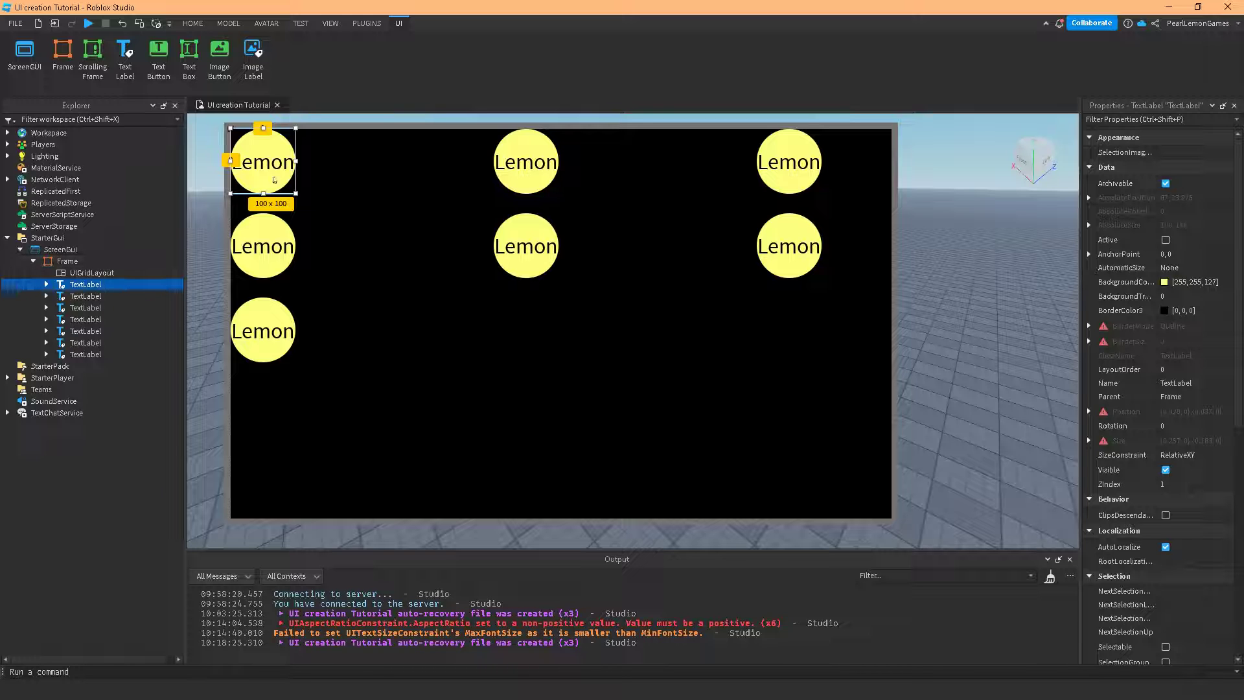
{"action": "left_click", "coordinate": [79, 273]}
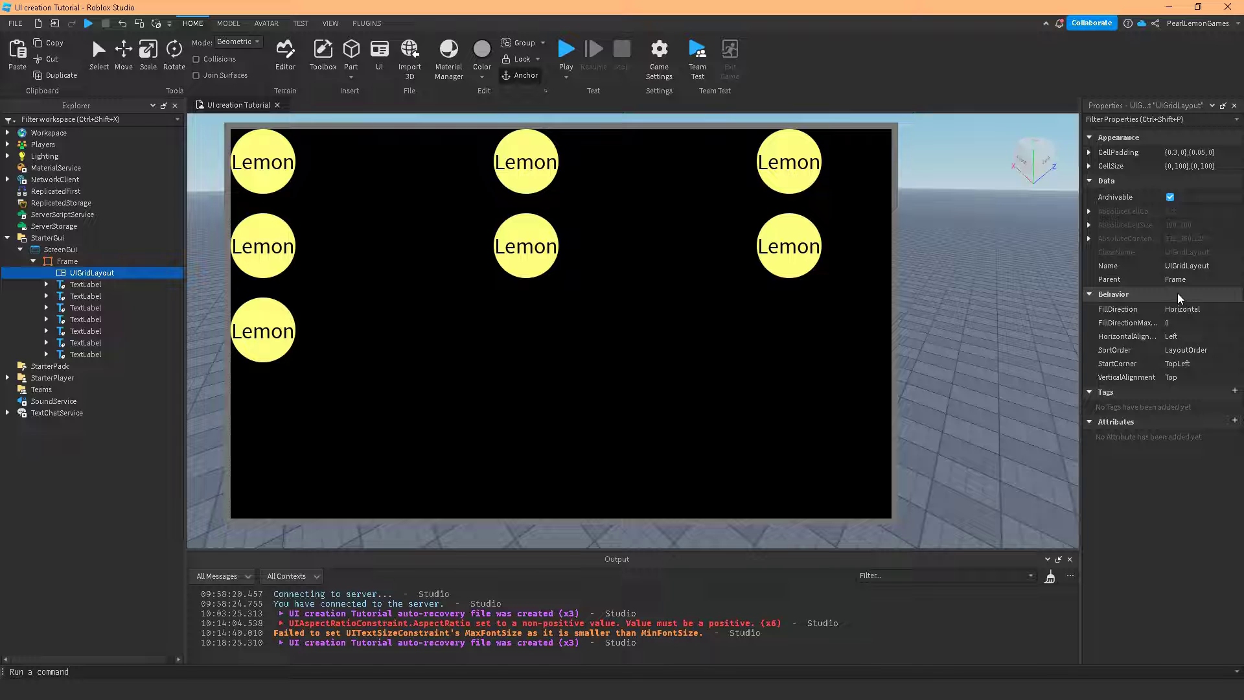
Expand CellSize into its X and Y values, checking the Lemon label's size in between
{"action": "left_click", "coordinate": [1090, 168]}
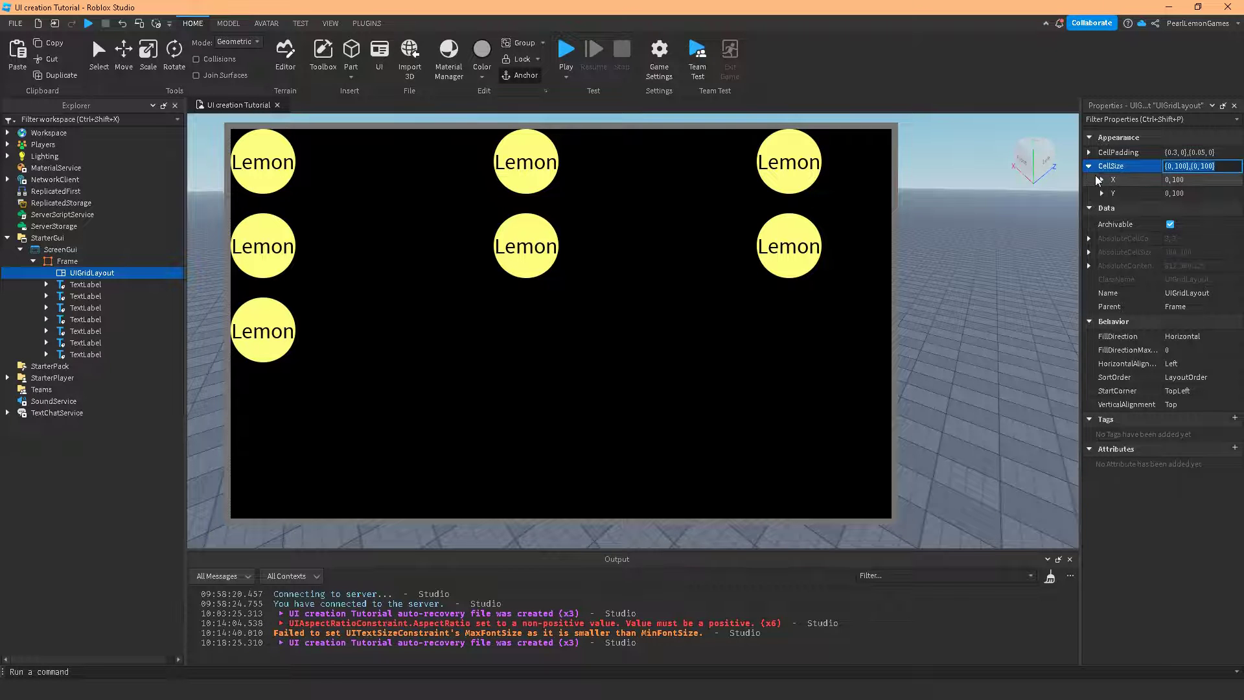
{"action": "left_click", "coordinate": [1100, 179]}
{"action": "left_click", "coordinate": [1101, 221]}
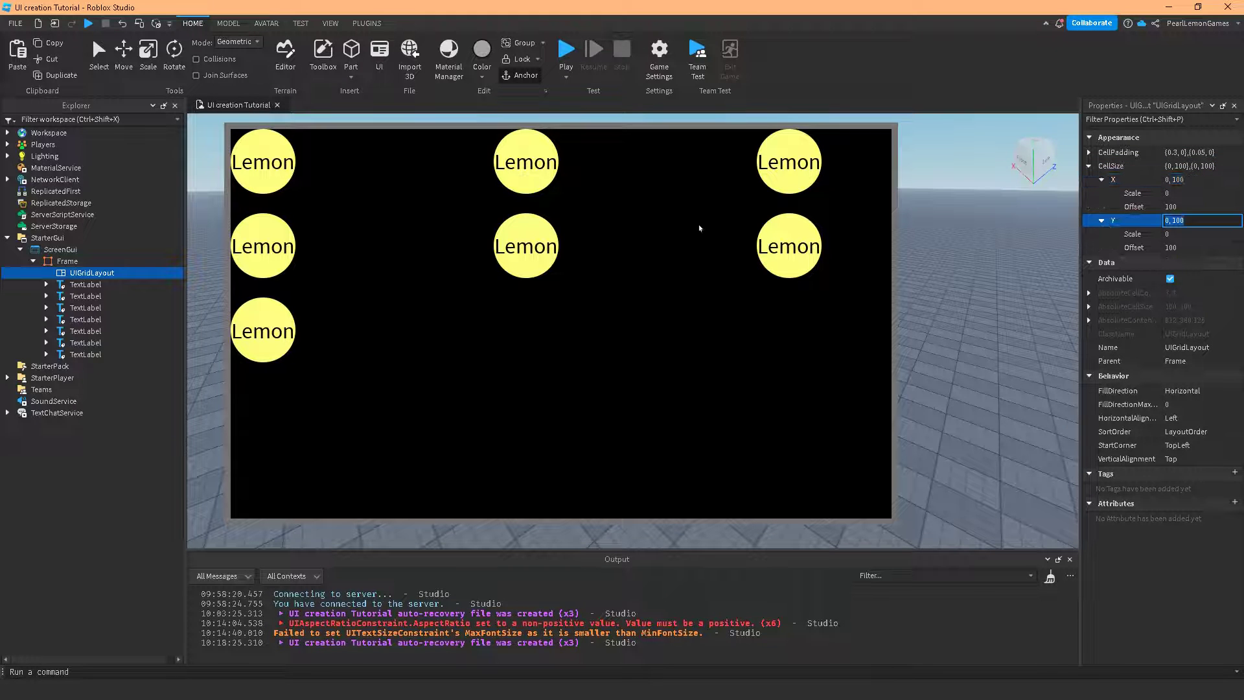
{"action": "left_click", "coordinate": [81, 285]}
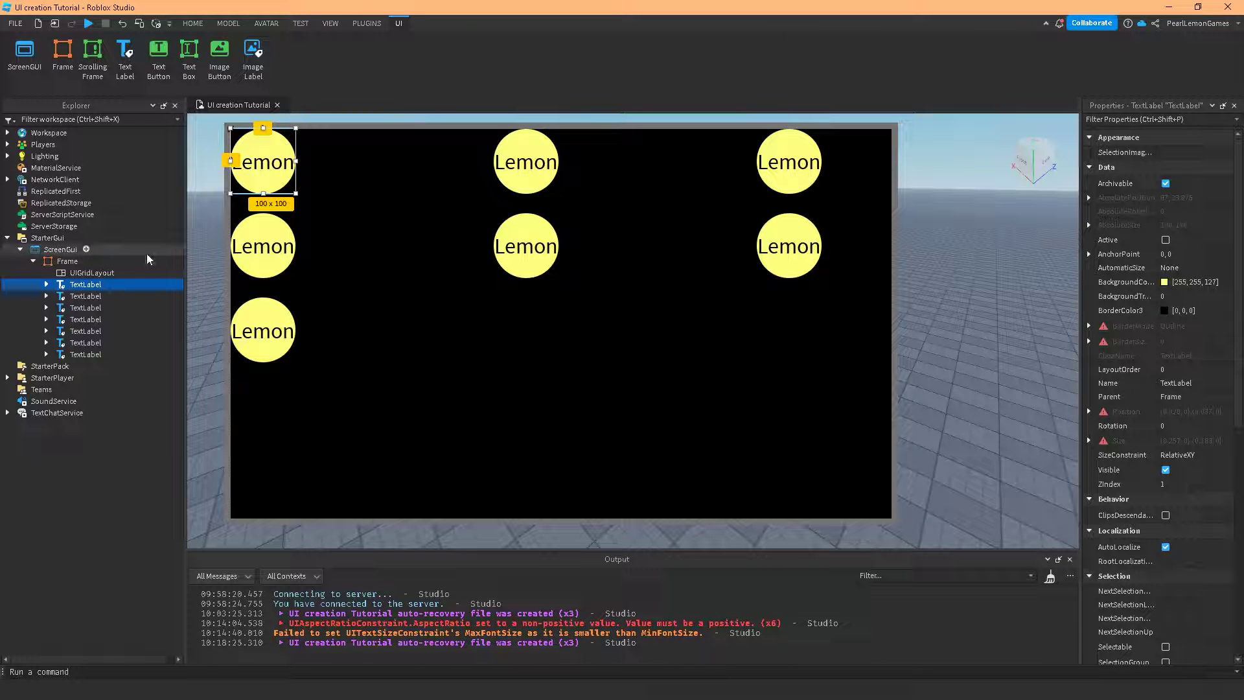
{"action": "left_click", "coordinate": [91, 273]}
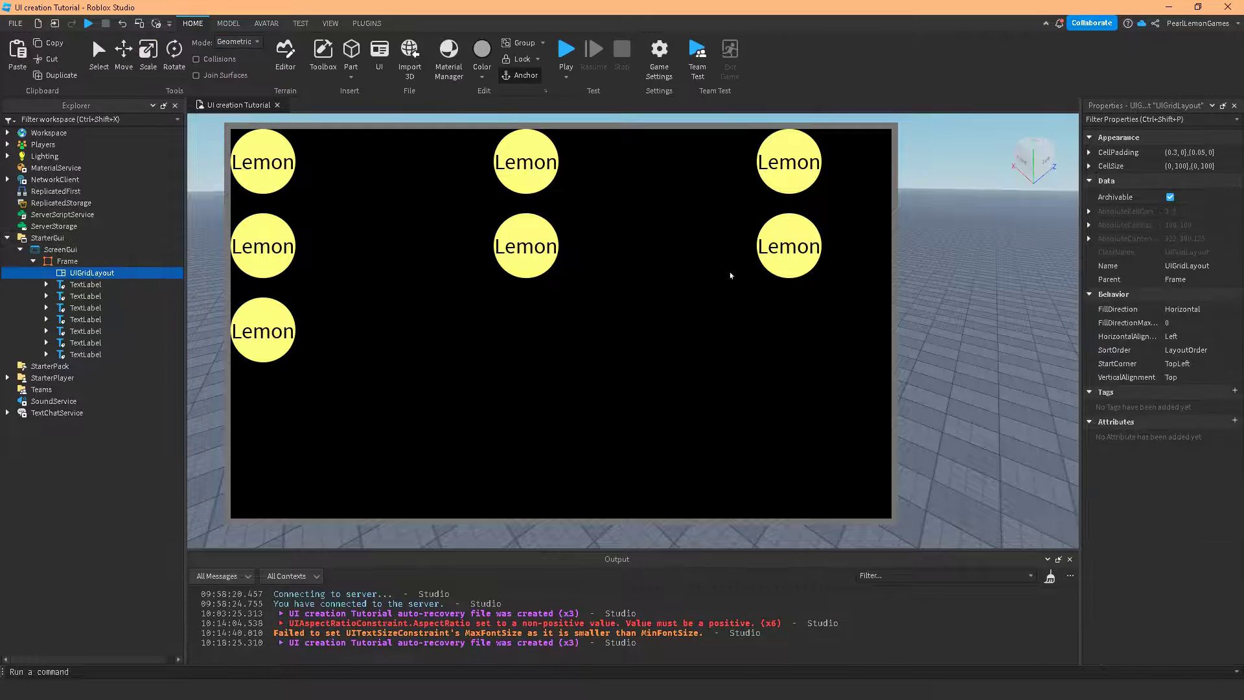
{"action": "left_click", "coordinate": [1089, 166]}
{"action": "left_click", "coordinate": [1101, 179]}
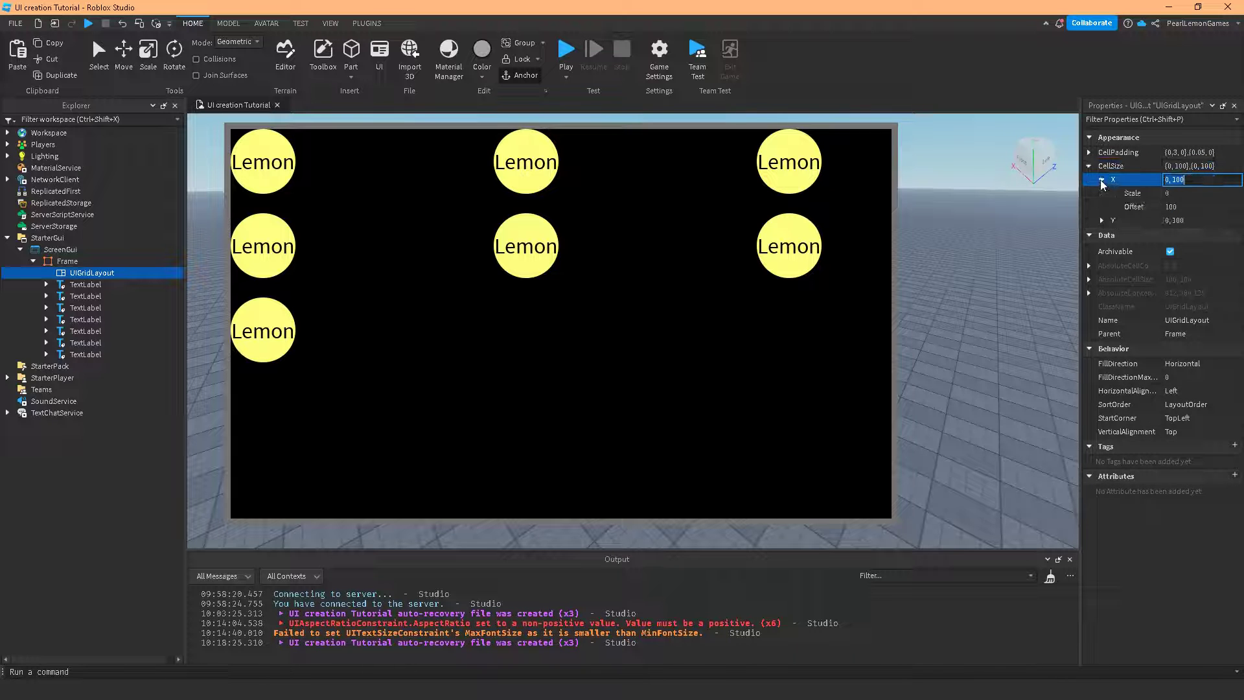
{"action": "left_click", "coordinate": [1101, 221]}
Set the CellSize X offset to 0 and X scale to 0.05
{"action": "left_click", "coordinate": [1179, 206]}
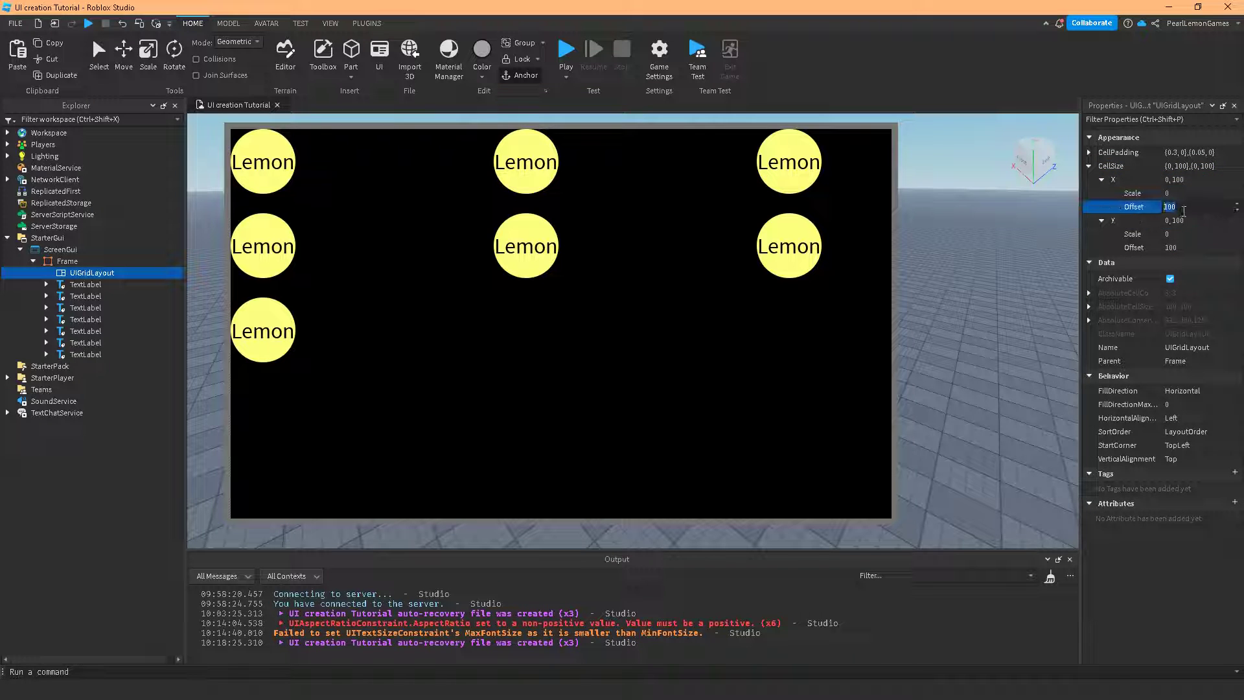
{"action": "type", "text": "0"}
{"action": "key", "text": "Return"}
{"action": "left_click", "coordinate": [1190, 190]}
{"action": "type", "text": ".05"}
{"action": "key", "text": "Return"}
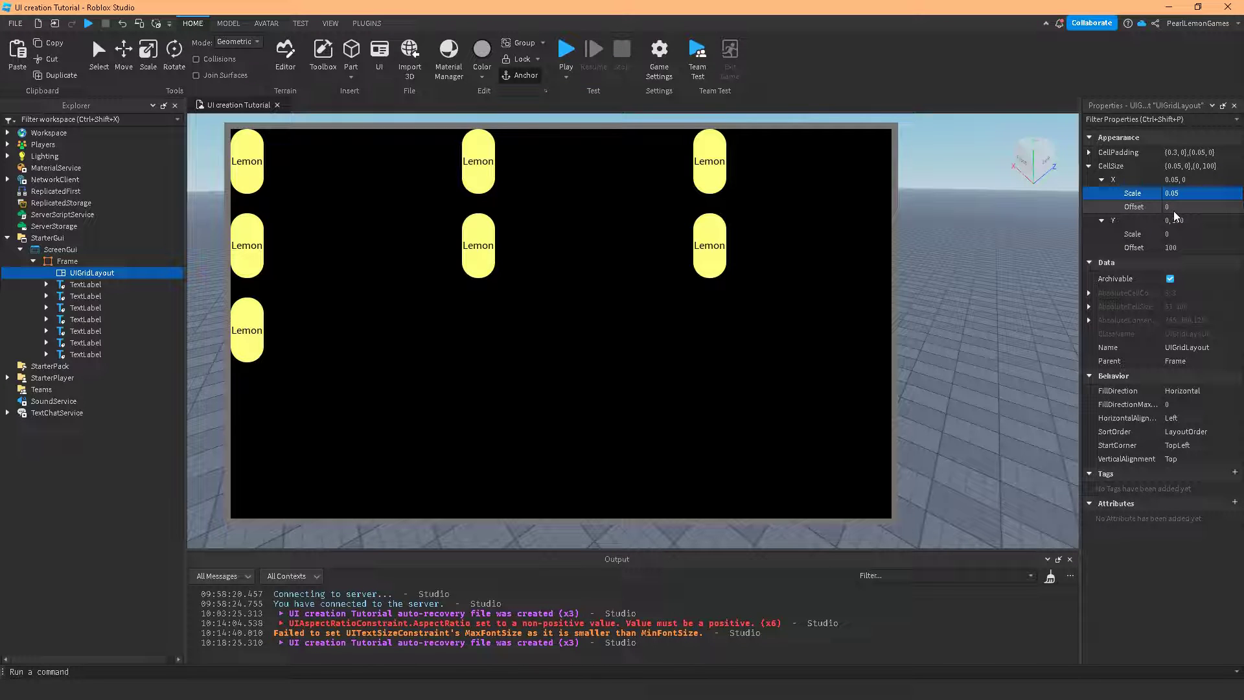
Set the CellSize Y offset to 0 and Y scale to 0.05
{"action": "left_click", "coordinate": [1199, 247]}
{"action": "type", "text": "0"}
{"action": "key", "text": "Return"}
{"action": "left_click", "coordinate": [1199, 234]}
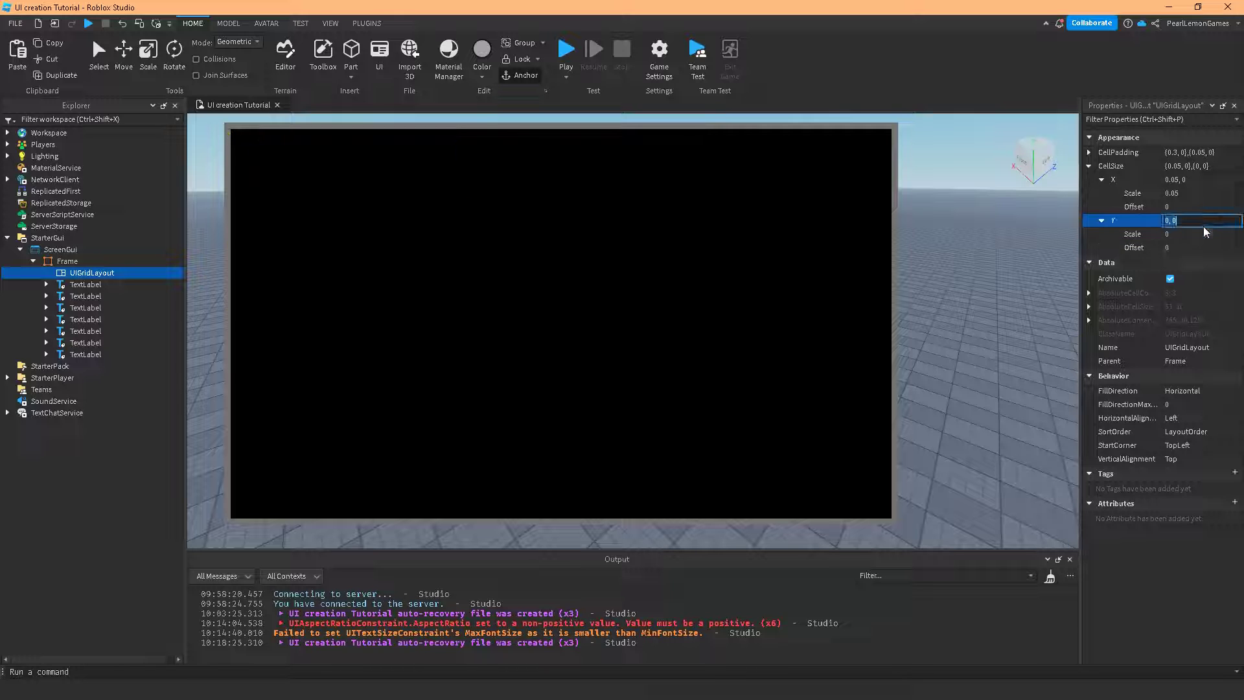
{"action": "type", "text": "0.05"}
{"action": "key", "text": "Return"}
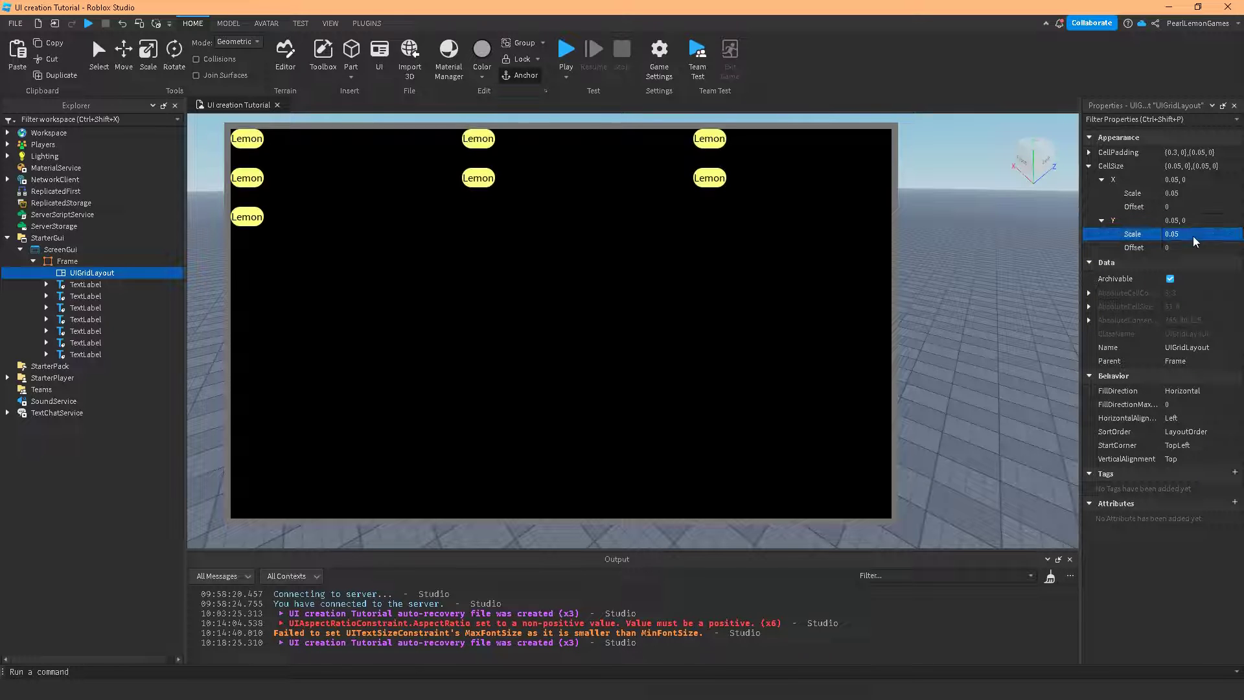
Raise both the CellSize Y and X scales to 0.1
{"action": "left_click", "coordinate": [1192, 236]}
{"action": "type", "text": "0.1"}
{"action": "key", "text": "Return"}
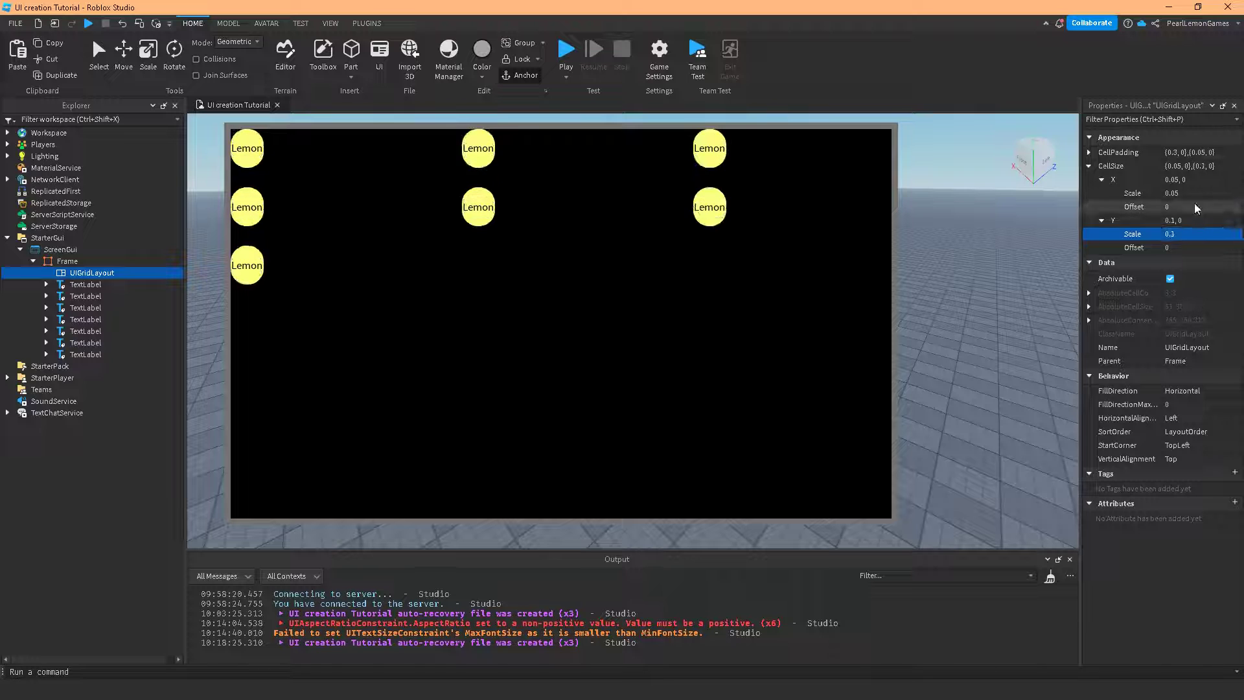
{"action": "left_click", "coordinate": [1191, 189]}
{"action": "type", "text": "0.1"}
{"action": "key", "text": "Return"}
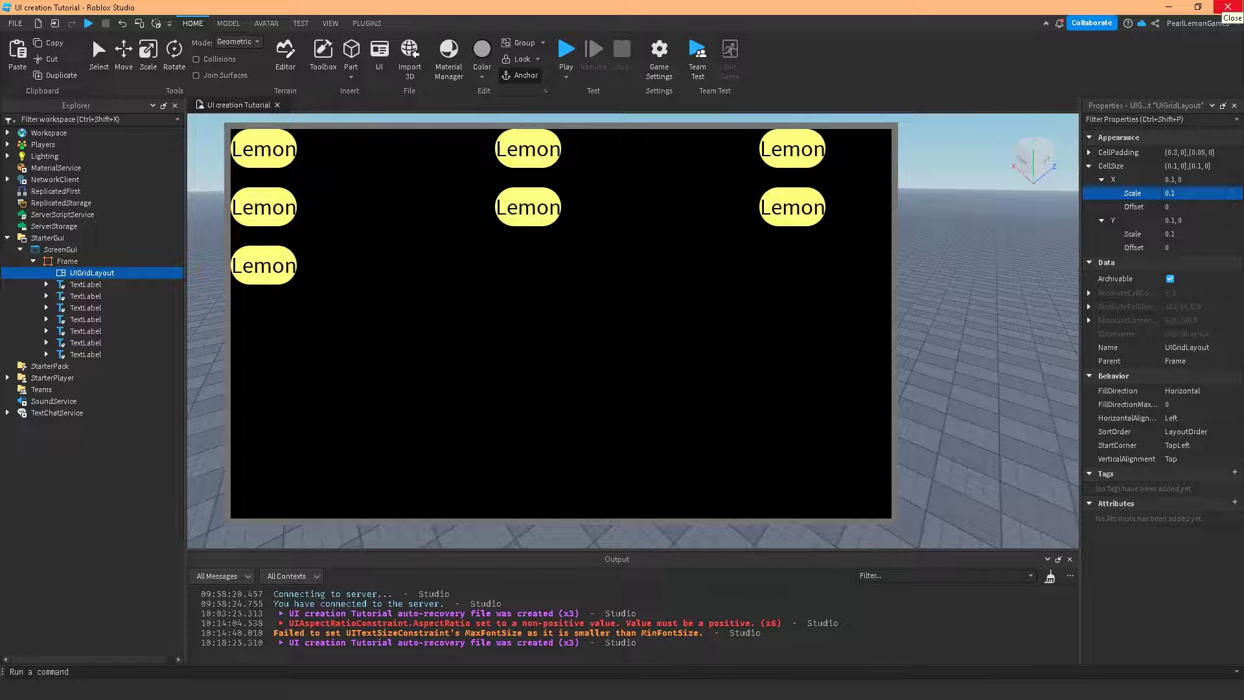
Reselect the UIGridLayout and expand CellSize and CellPadding into X and Y rows
{"action": "left_click", "coordinate": [83, 287]}
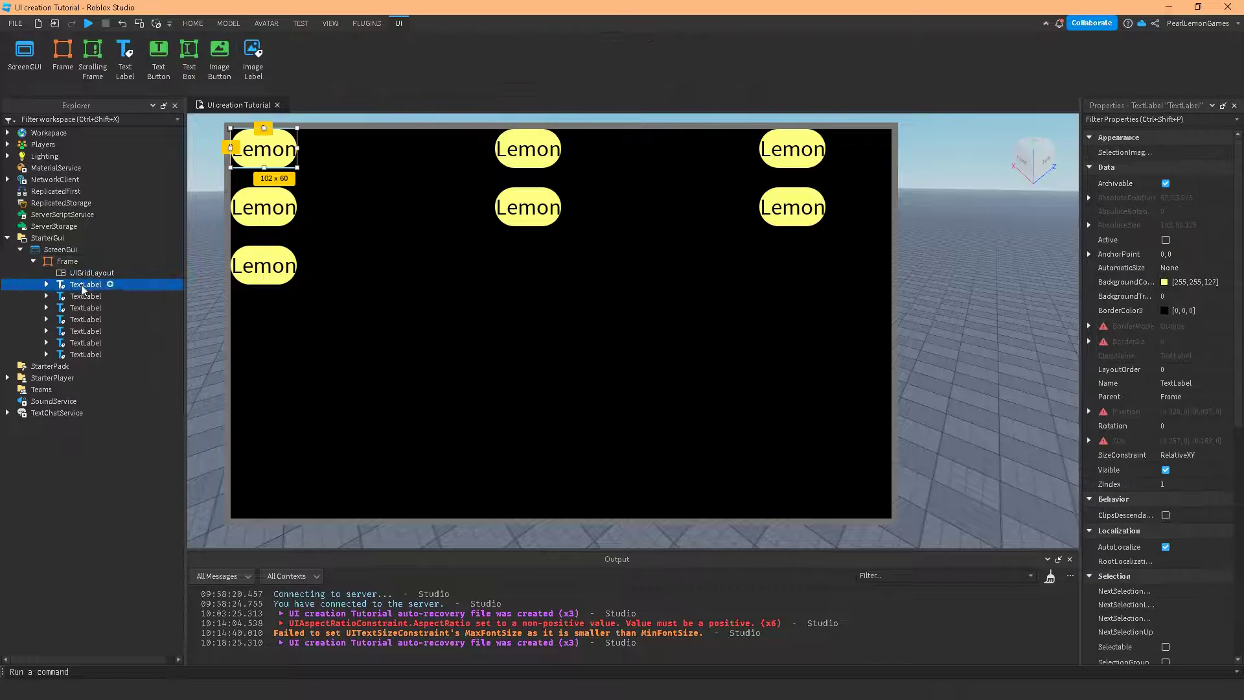
{"action": "left_click", "coordinate": [84, 272]}
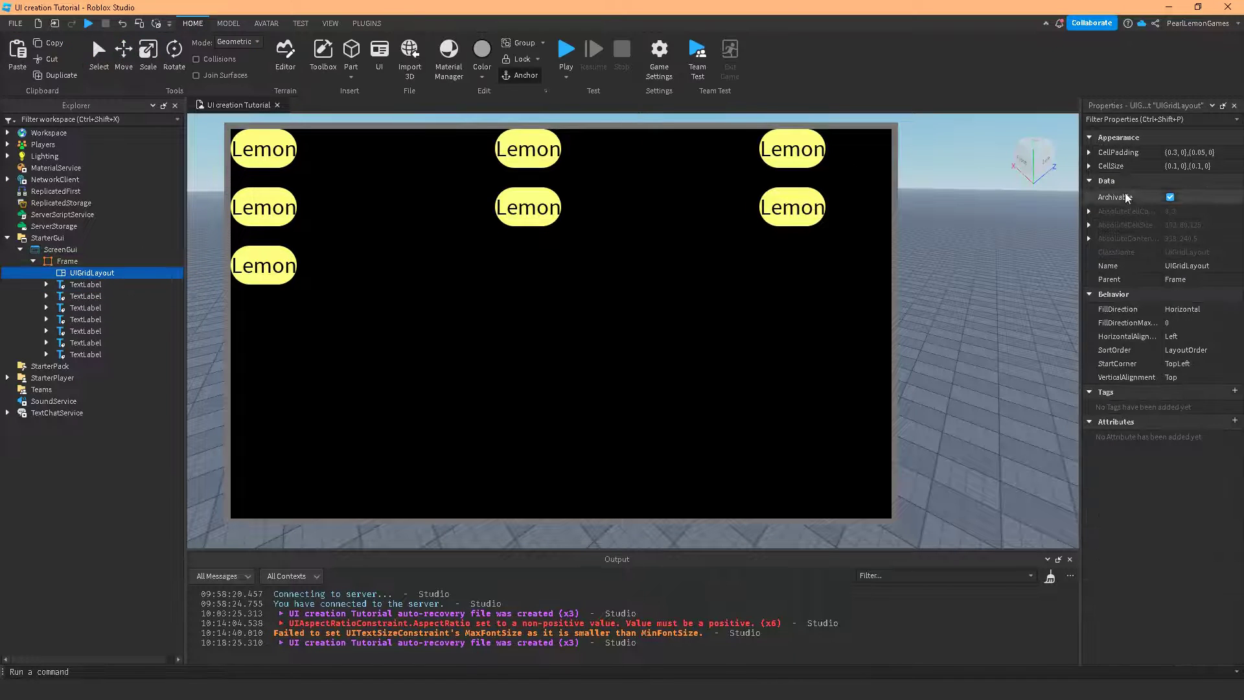
{"action": "left_click", "coordinate": [1088, 167]}
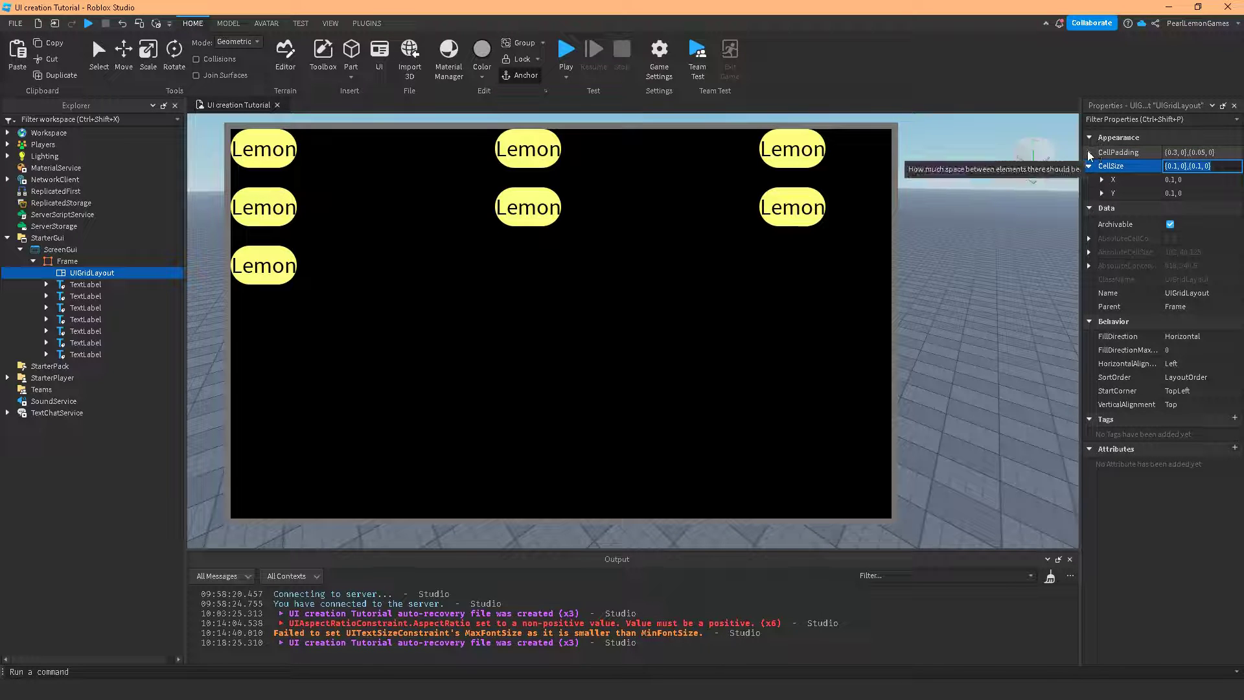
{"action": "left_click", "coordinate": [1090, 153]}
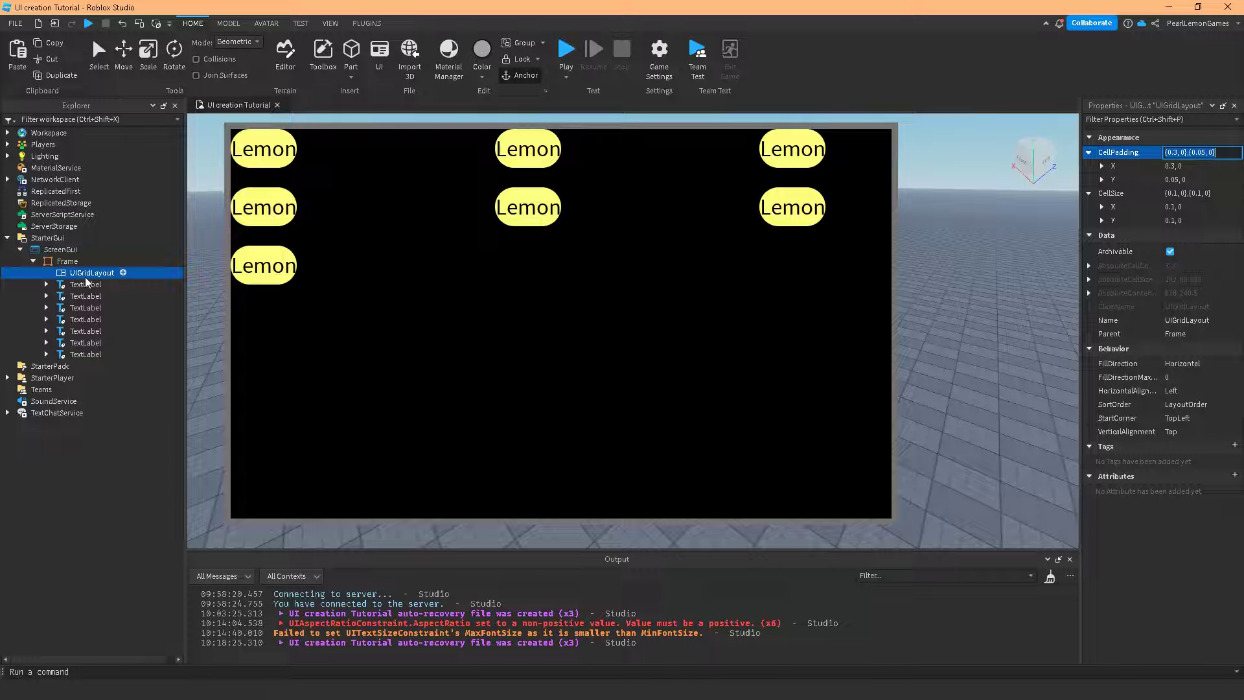
Try FillDirection Vertical, then switch it back to Horizontal
{"action": "left_click", "coordinate": [1205, 367]}
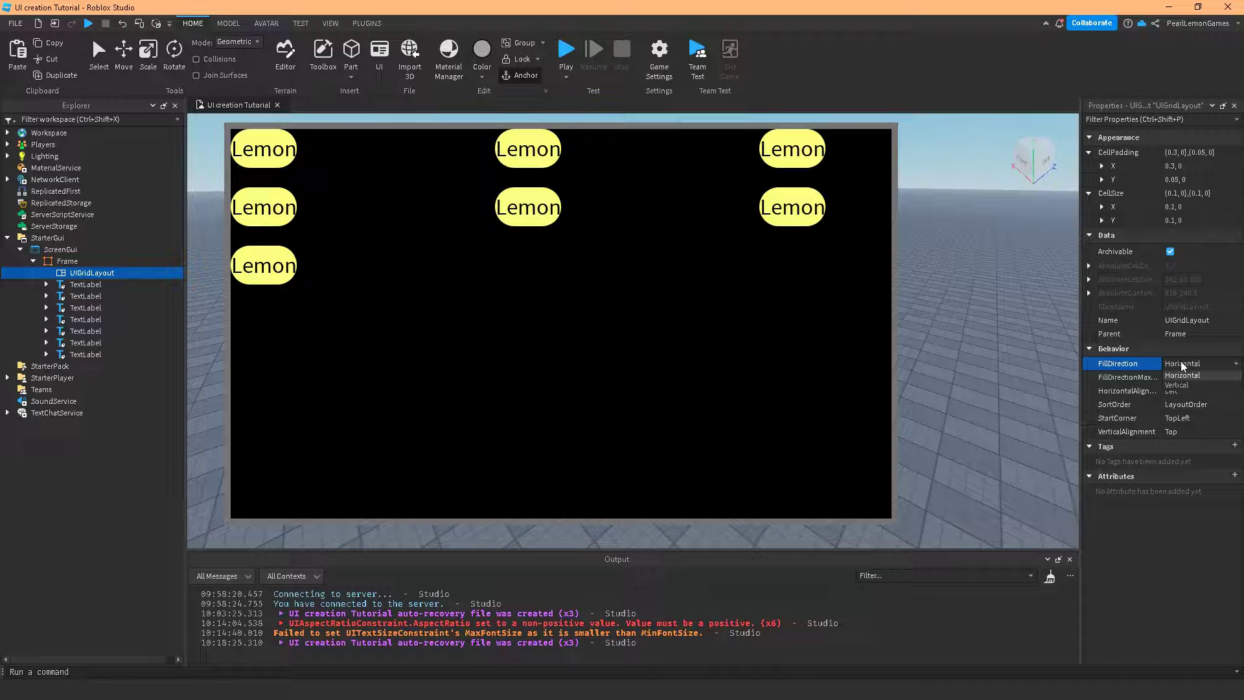
{"action": "left_click", "coordinate": [1180, 386]}
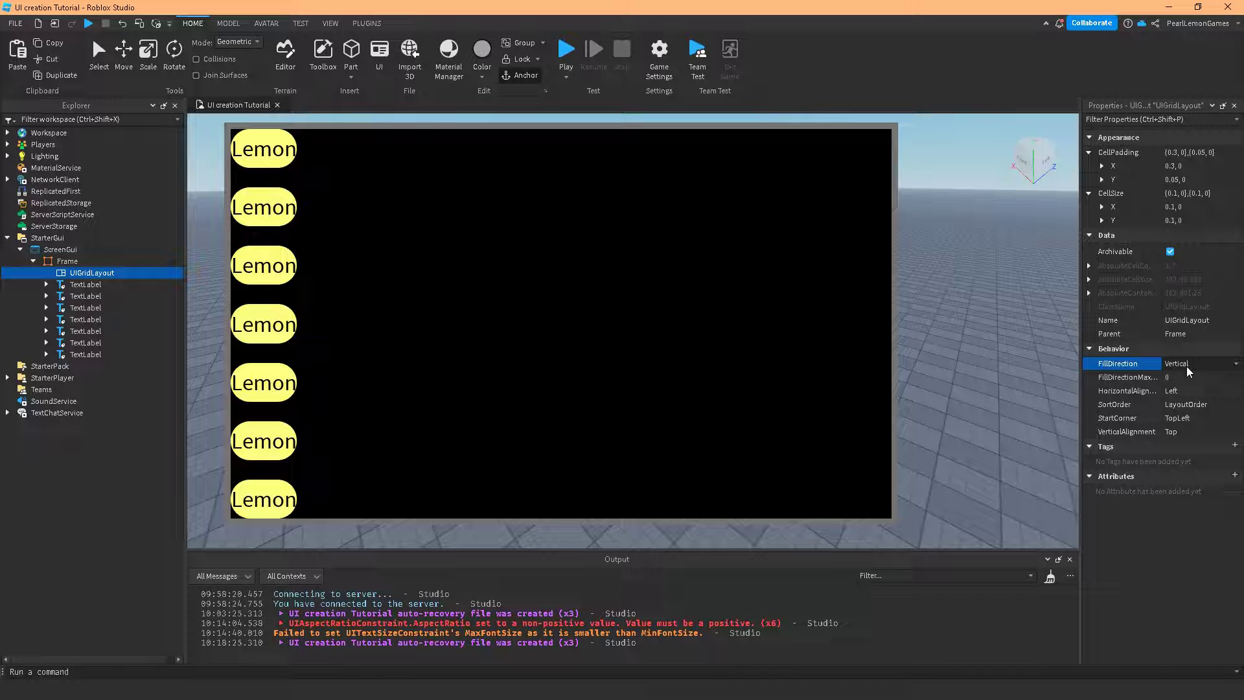
{"action": "left_click", "coordinate": [1188, 368]}
{"action": "left_click", "coordinate": [1183, 375]}
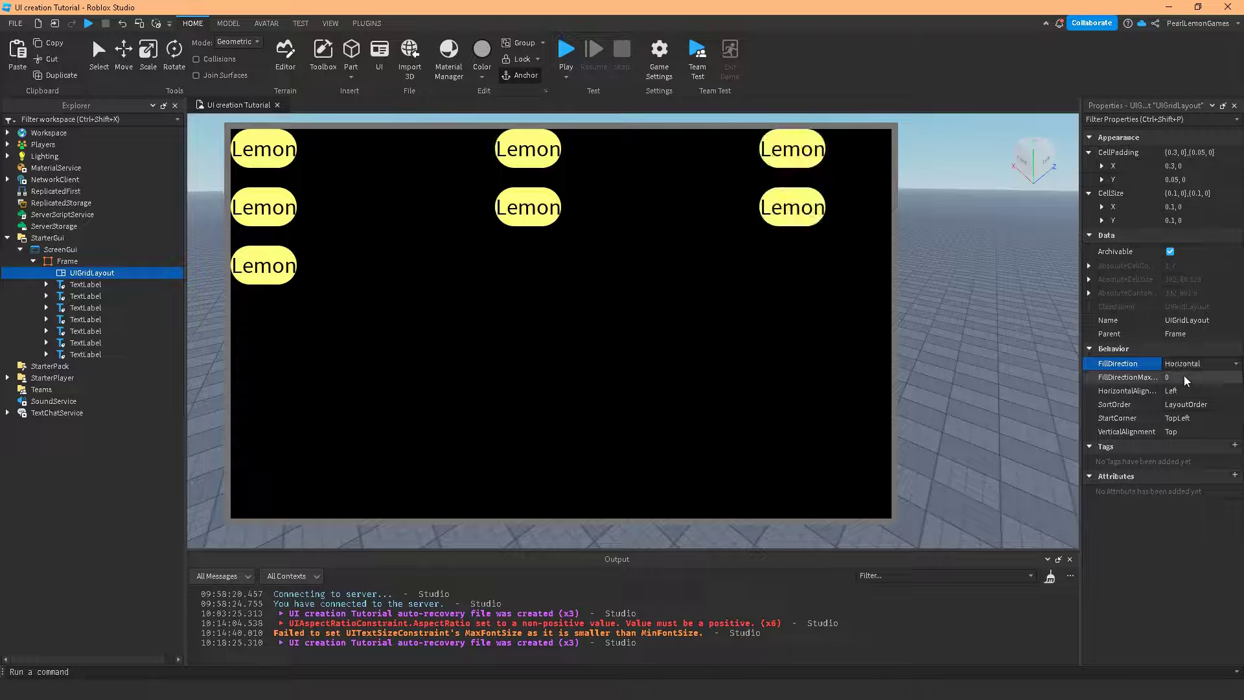
Try FillDirectionMaxCells values 2, 1 and 0, finally settling on 2
{"action": "left_click", "coordinate": [1183, 376]}
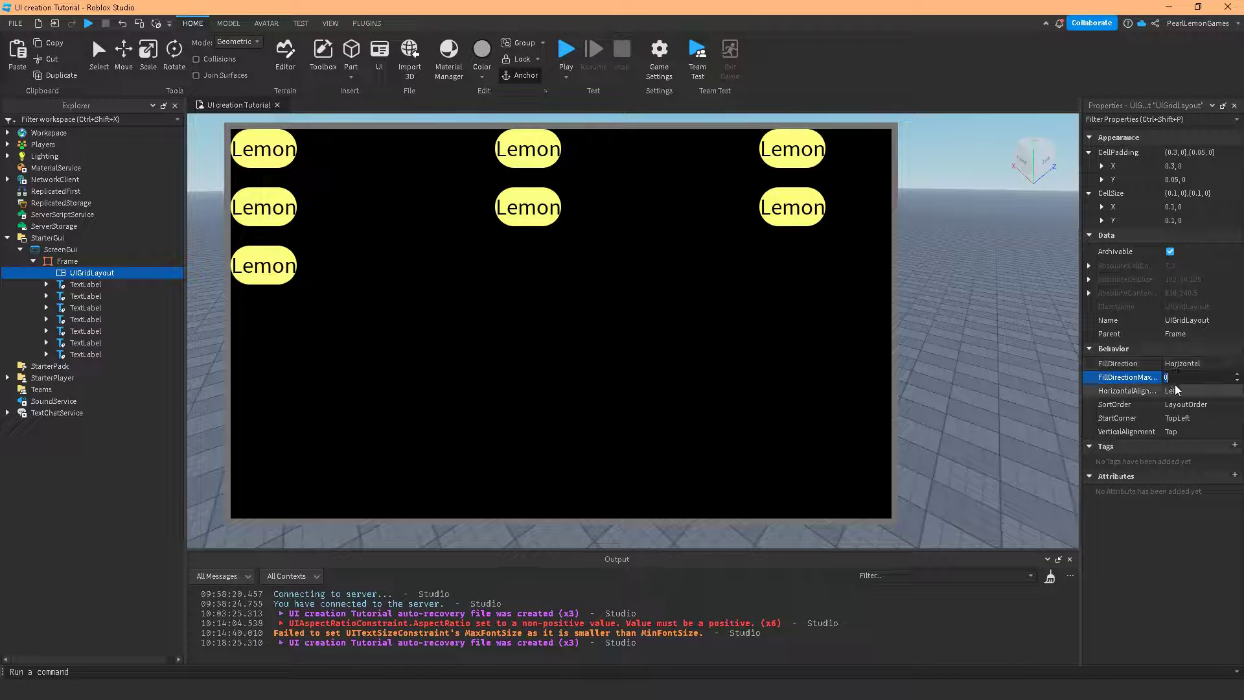
{"action": "type", "text": "2"}
{"action": "key", "text": "Return"}
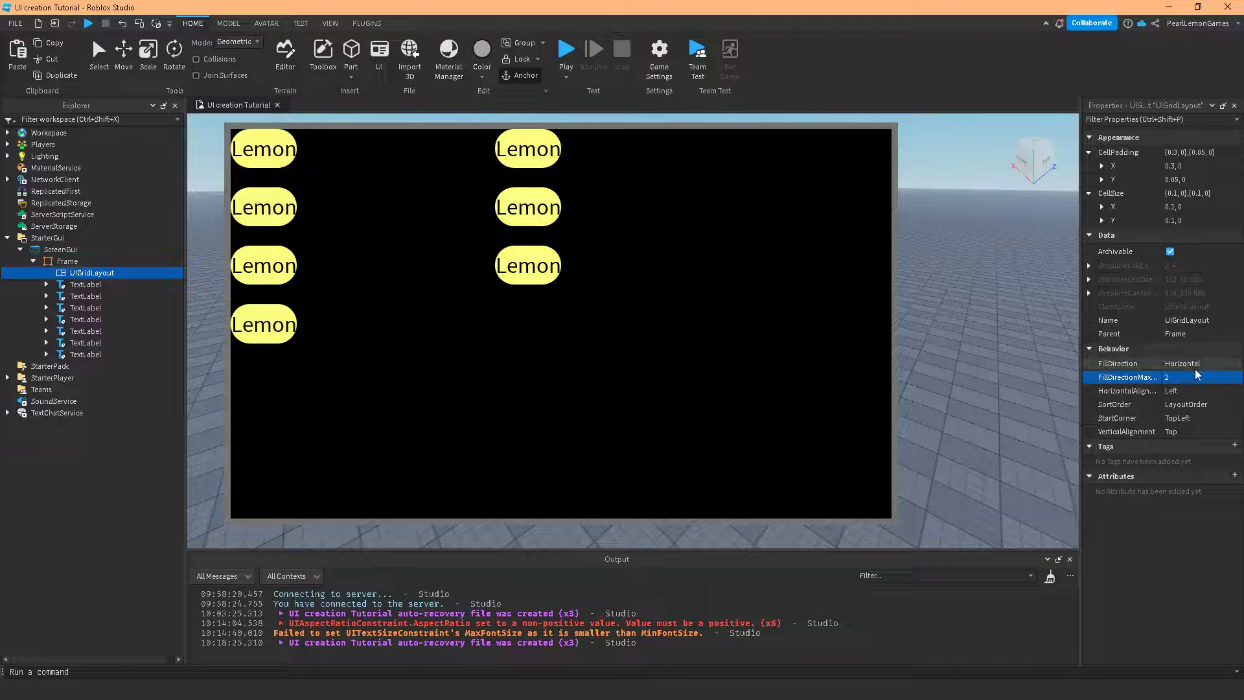
{"action": "left_click", "coordinate": [1180, 379]}
{"action": "type", "text": "1"}
{"action": "key", "text": "Return"}
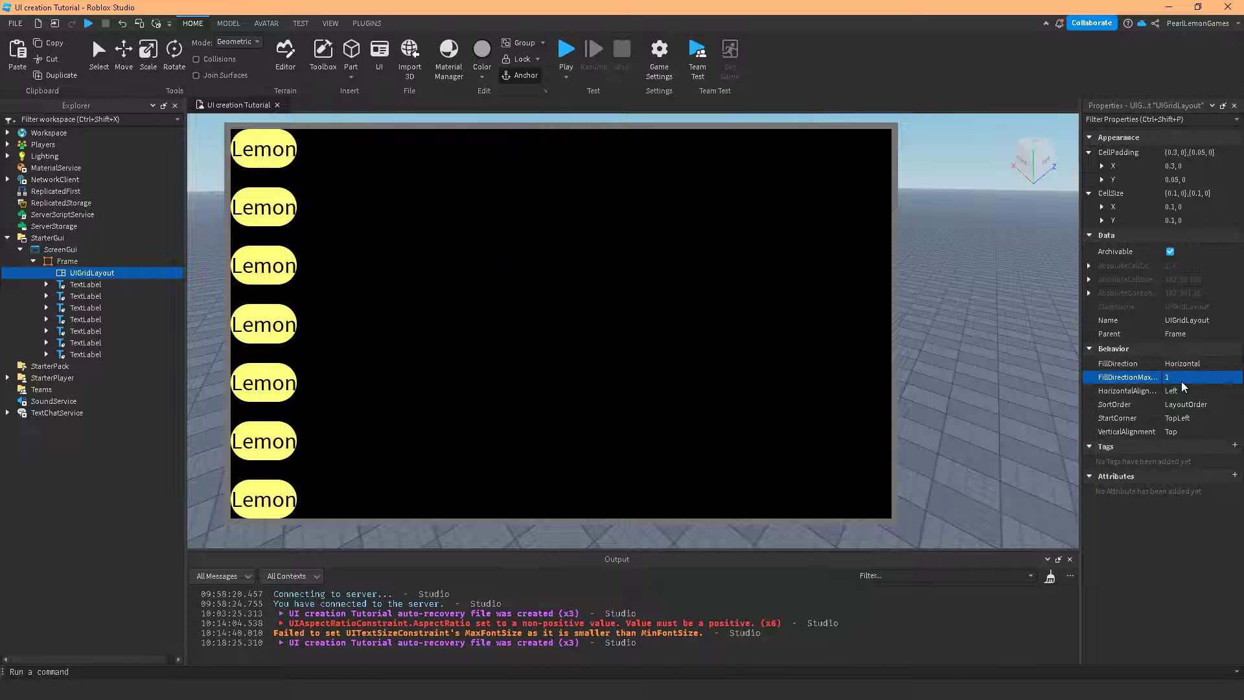
{"action": "left_click", "coordinate": [1180, 381]}
{"action": "type", "text": "0"}
{"action": "key", "text": "Return"}
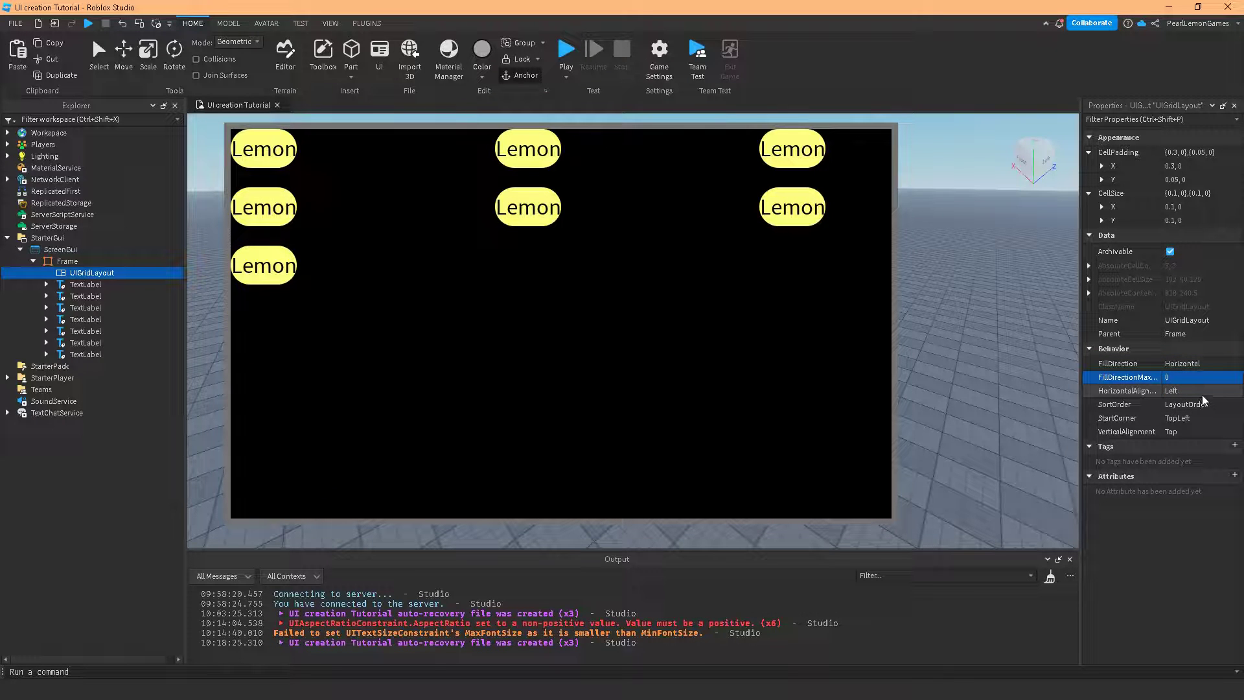
{"action": "left_click", "coordinate": [1189, 378]}
{"action": "type", "text": "2"}
{"action": "key", "text": "Return"}
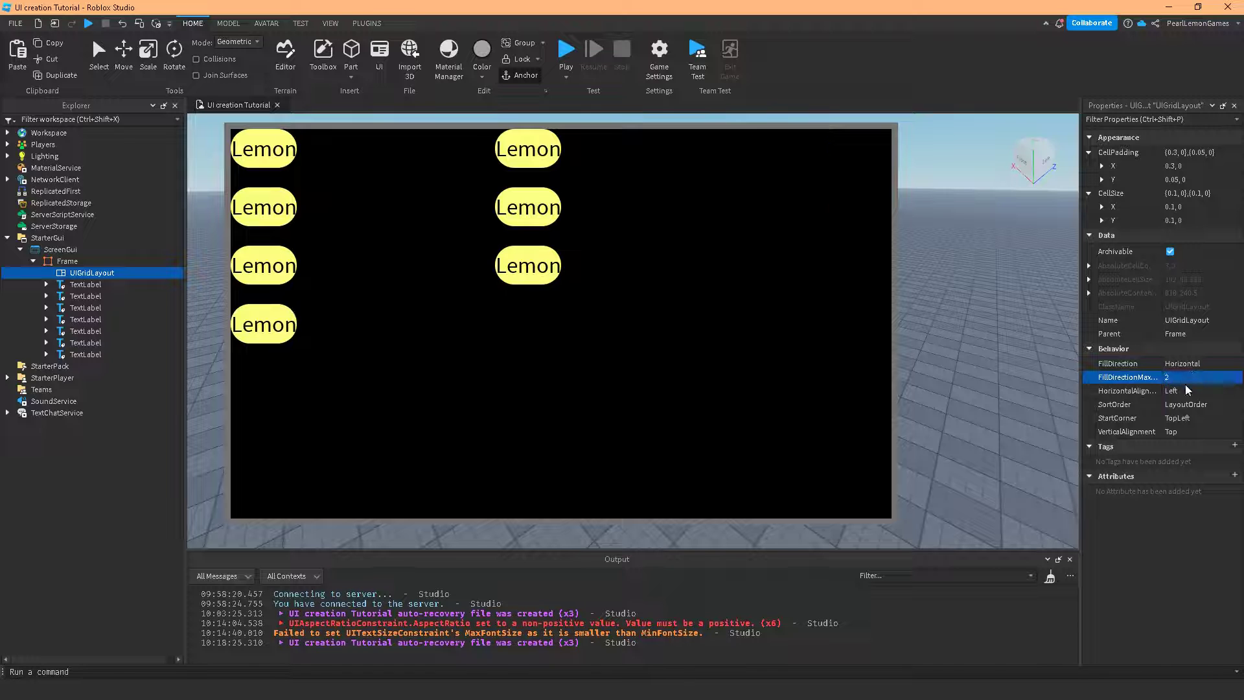
{"action": "left_click", "coordinate": [1184, 390]}
Set HorizontalAlignment to Right, then to Center
{"action": "left_click", "coordinate": [1183, 394]}
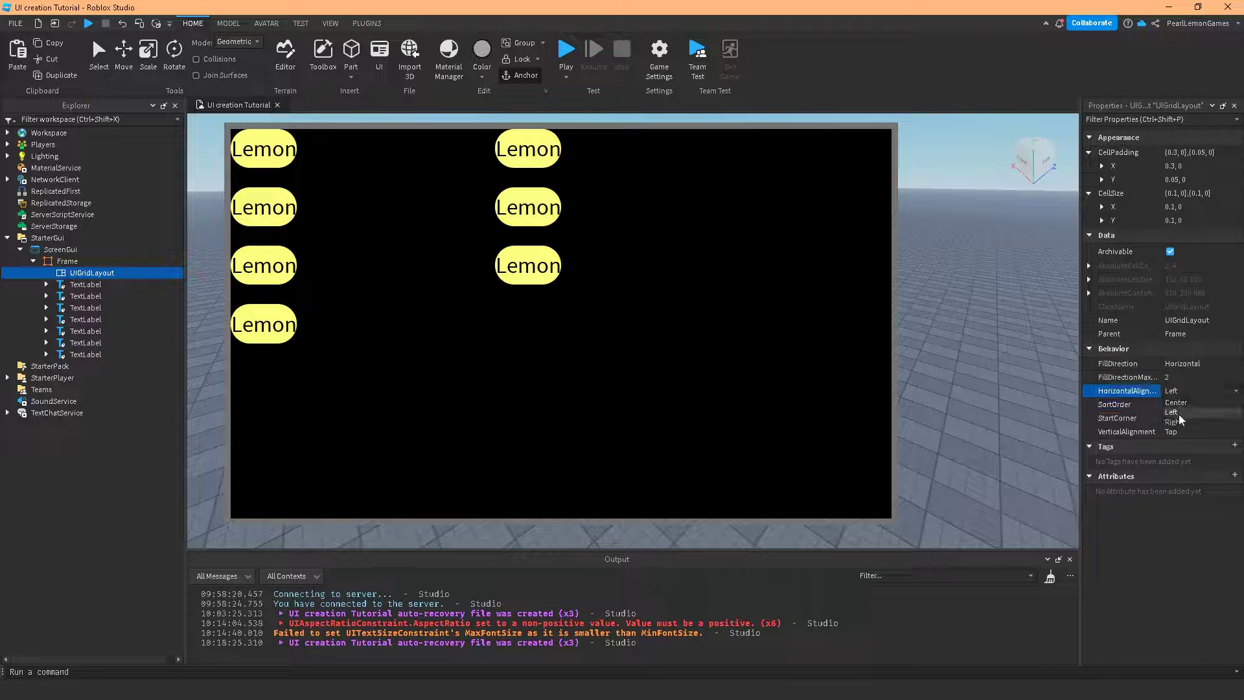
{"action": "left_click", "coordinate": [1174, 422]}
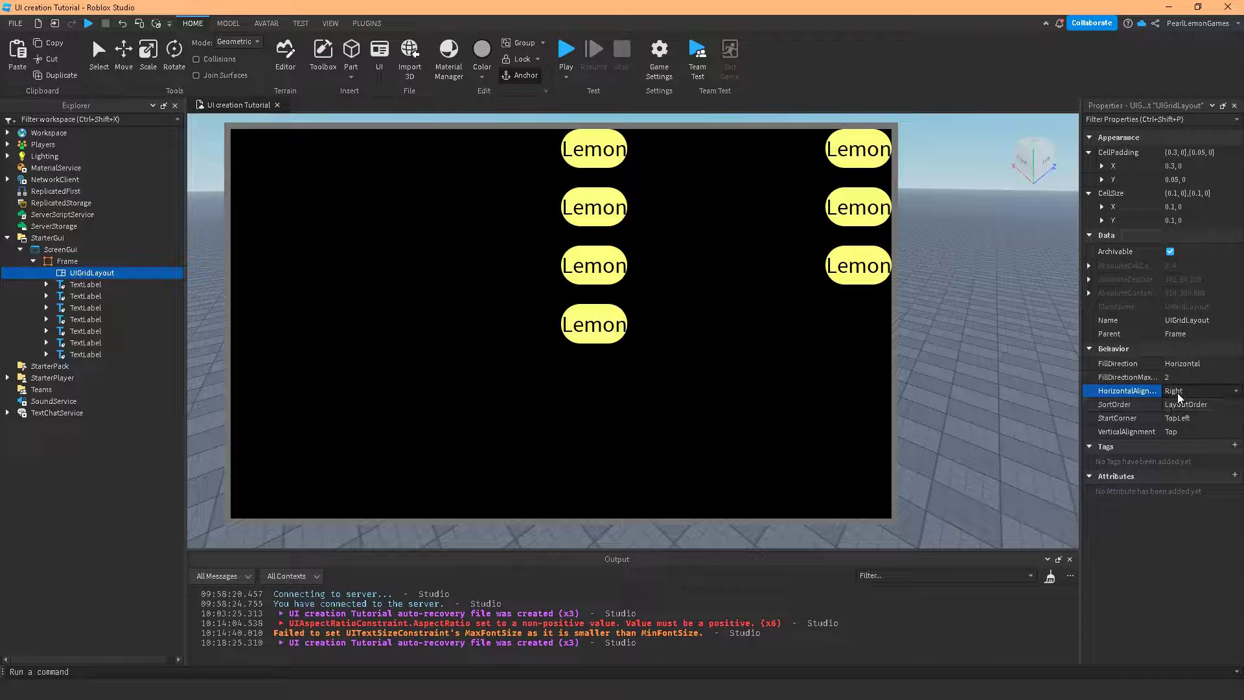
{"action": "left_click", "coordinate": [1176, 392]}
{"action": "left_click", "coordinate": [1181, 405]}
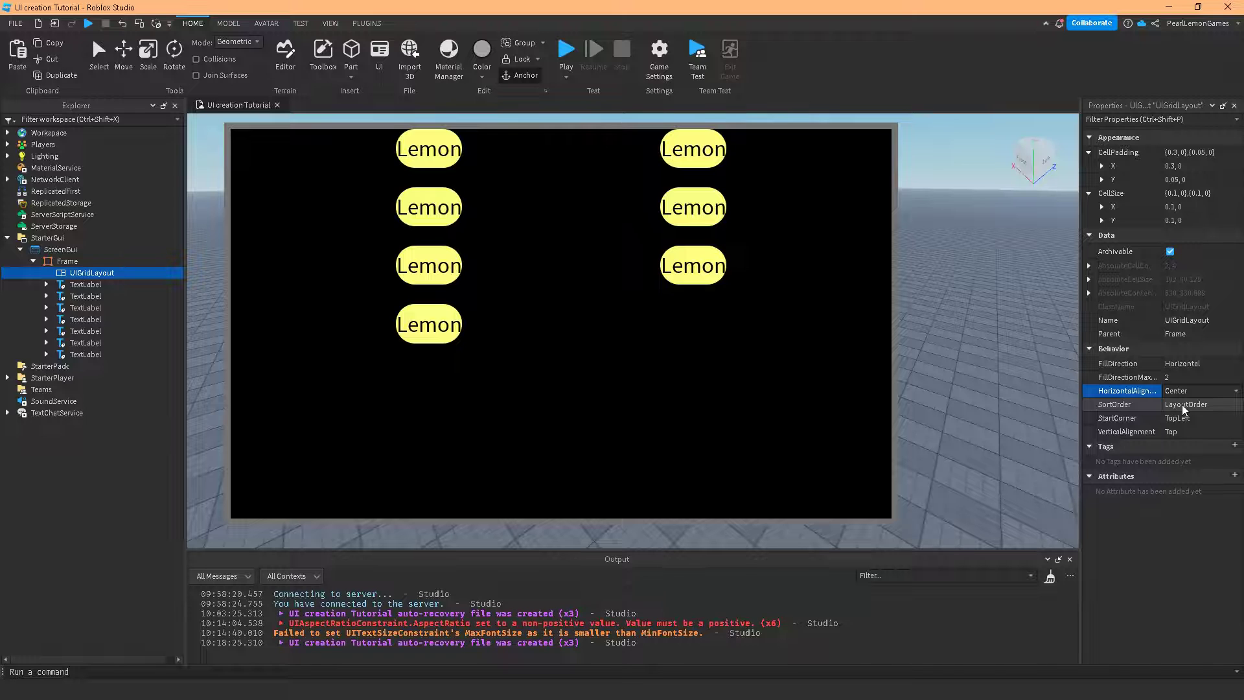
Cycle StartCorner through BottomLeft and BottomRight, leaving it on TopRight
{"action": "left_click", "coordinate": [1179, 417]}
{"action": "left_click", "coordinate": [1180, 418]}
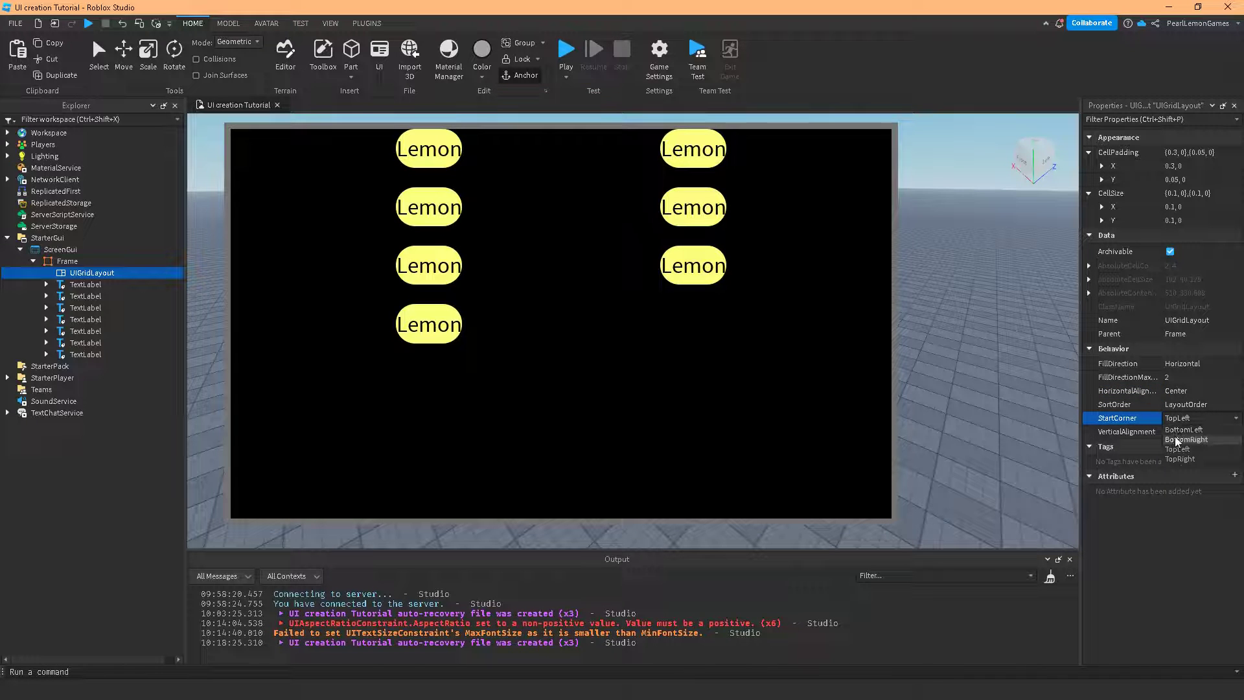
{"action": "left_click", "coordinate": [1176, 428]}
{"action": "left_click", "coordinate": [1178, 415]}
{"action": "left_click", "coordinate": [1182, 441]}
{"action": "left_click", "coordinate": [1187, 418]}
{"action": "left_click", "coordinate": [1180, 459]}
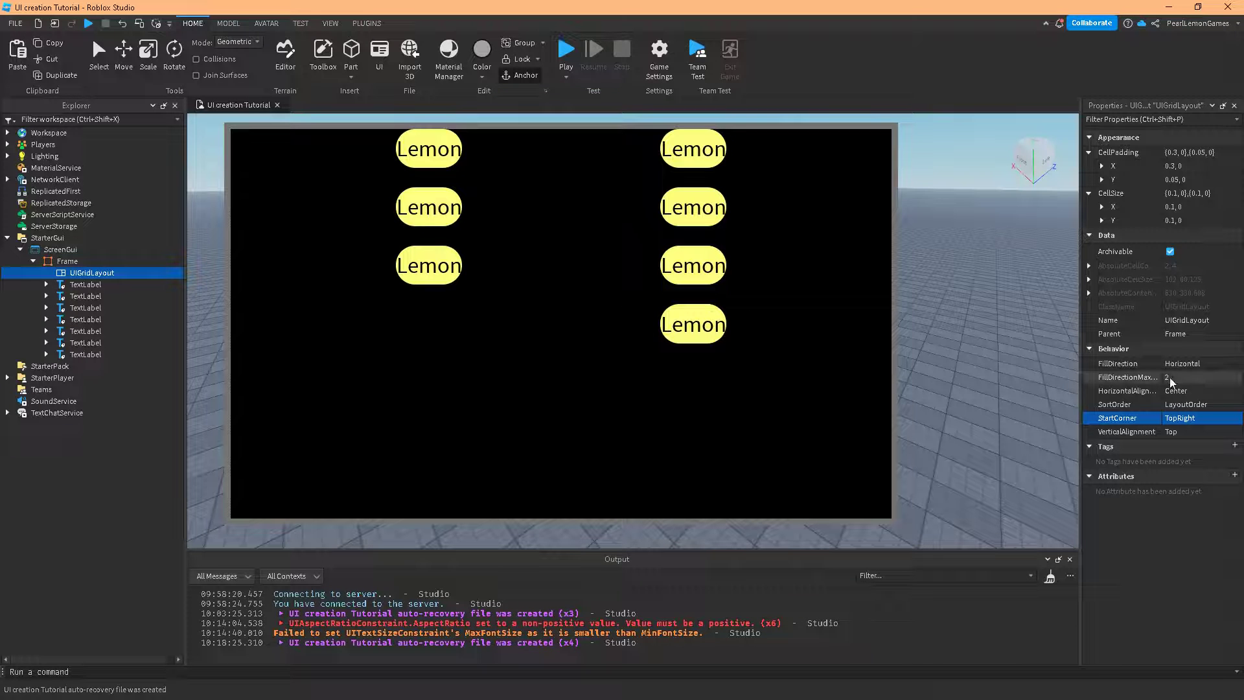
{"action": "left_click", "coordinate": [1198, 417]}
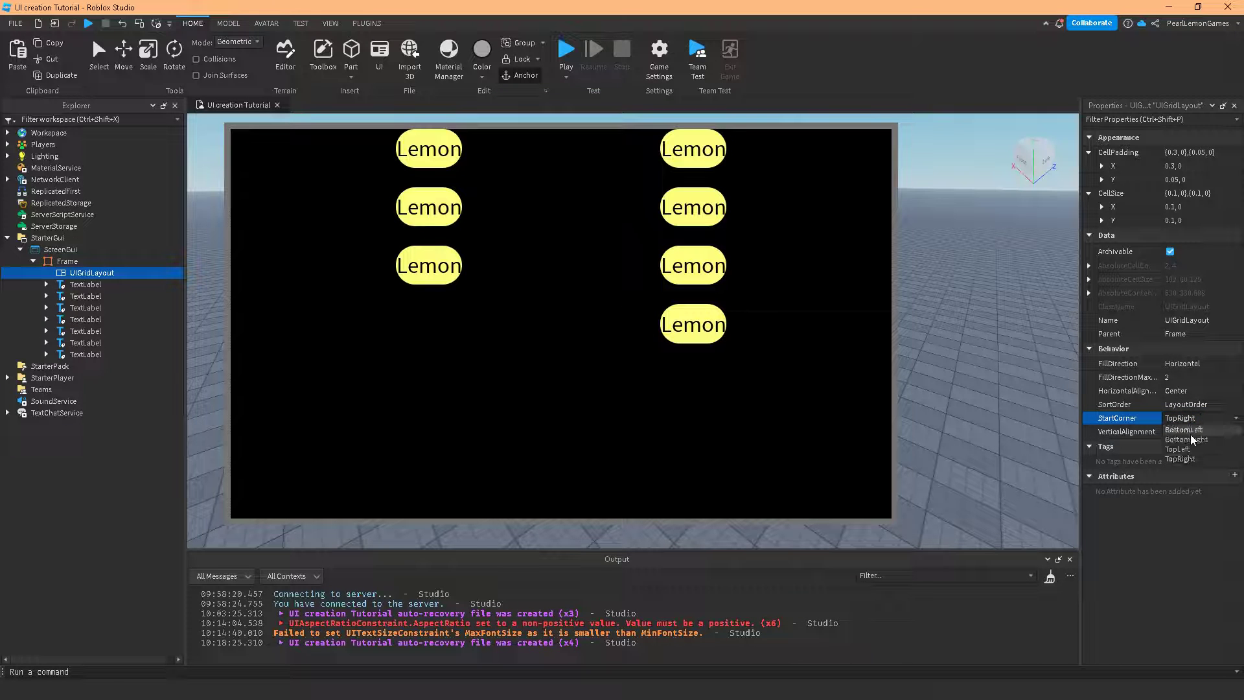
{"action": "left_click", "coordinate": [1186, 438]}
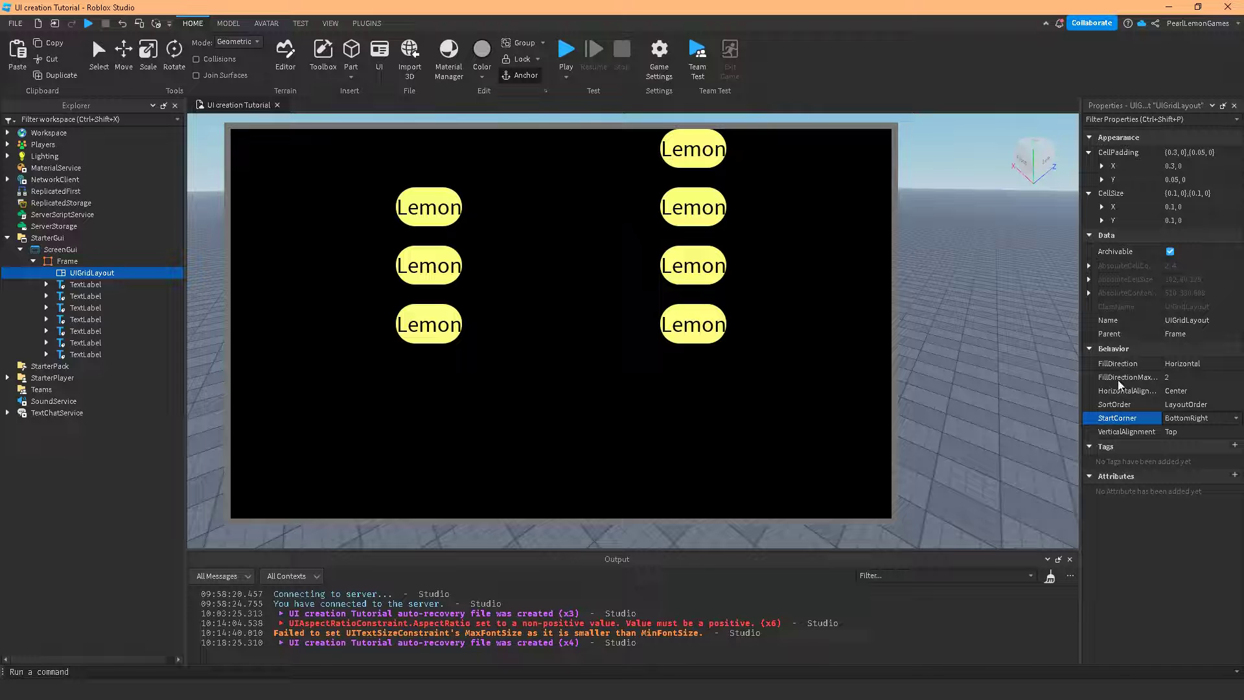
{"action": "left_click", "coordinate": [1215, 423]}
{"action": "left_click", "coordinate": [1187, 457]}
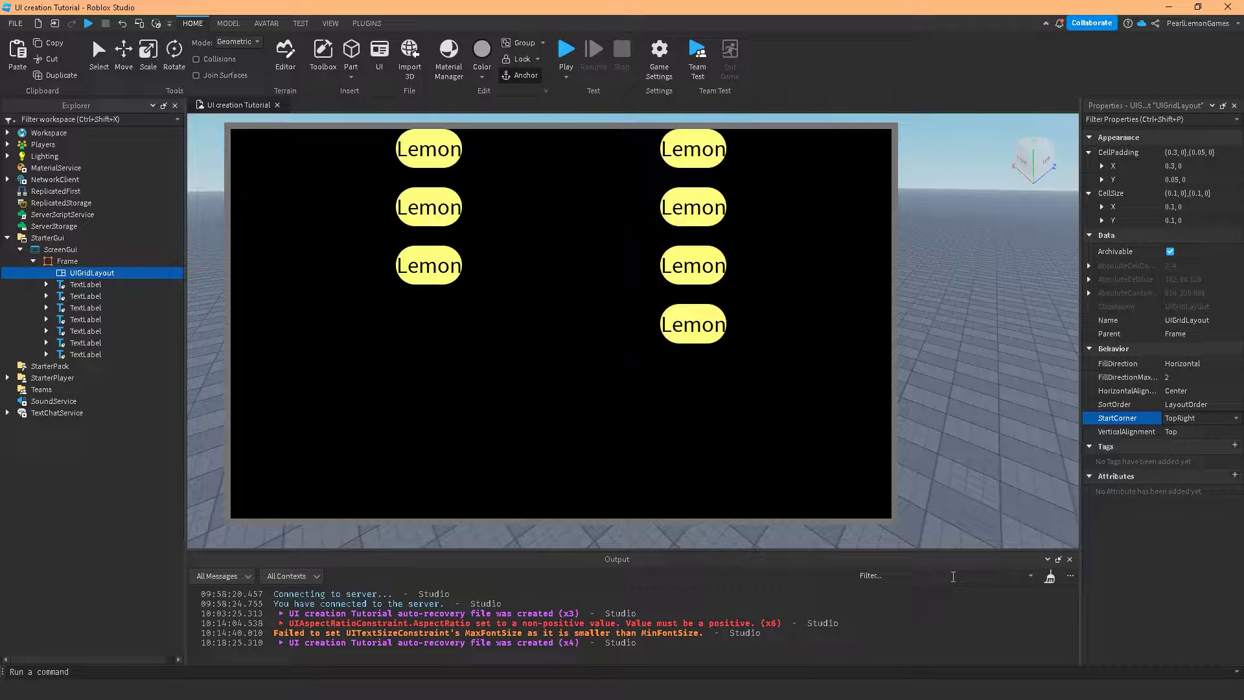
Compare UIGridLayout VerticalAlignment Center and Bottom, finally leaving it on Bottom
{"action": "left_click", "coordinate": [1203, 431]}
{"action": "left_click", "coordinate": [1204, 431]}
{"action": "left_click", "coordinate": [1199, 452]}
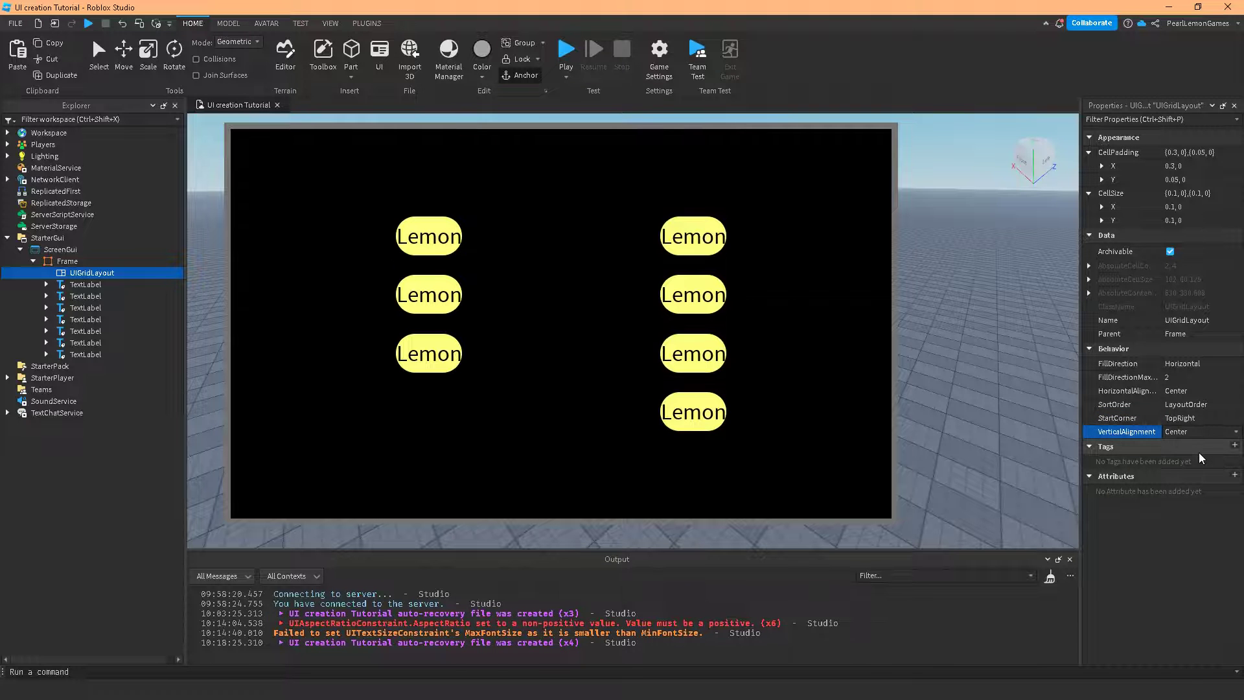
{"action": "left_click", "coordinate": [1195, 435]}
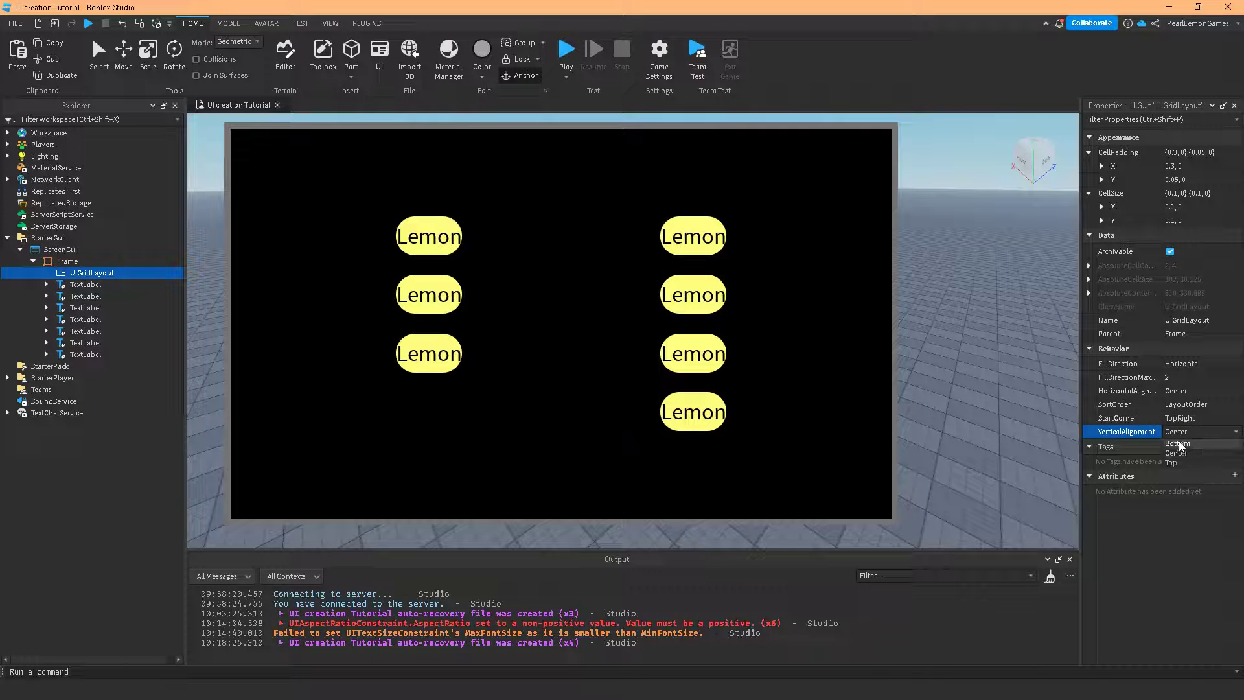
{"action": "left_click", "coordinate": [1177, 443]}
{"action": "left_click", "coordinate": [1188, 430]}
{"action": "left_click", "coordinate": [1174, 453]}
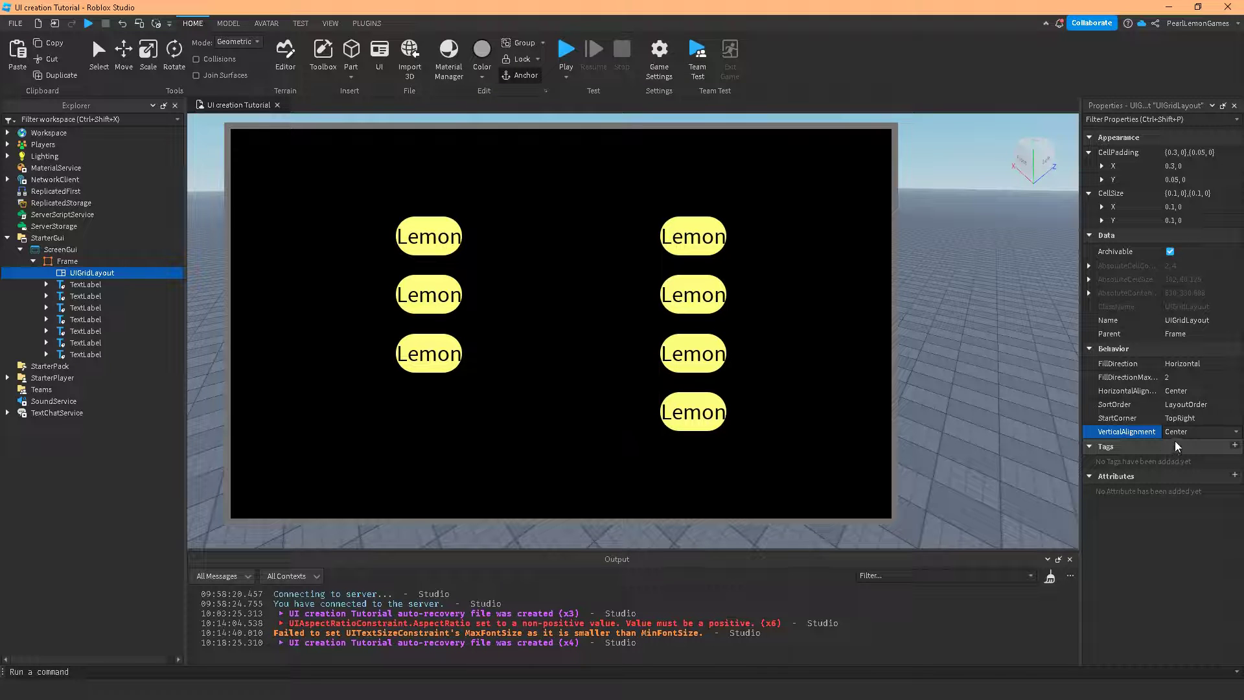
{"action": "left_click", "coordinate": [1176, 433]}
{"action": "left_click", "coordinate": [1188, 444]}
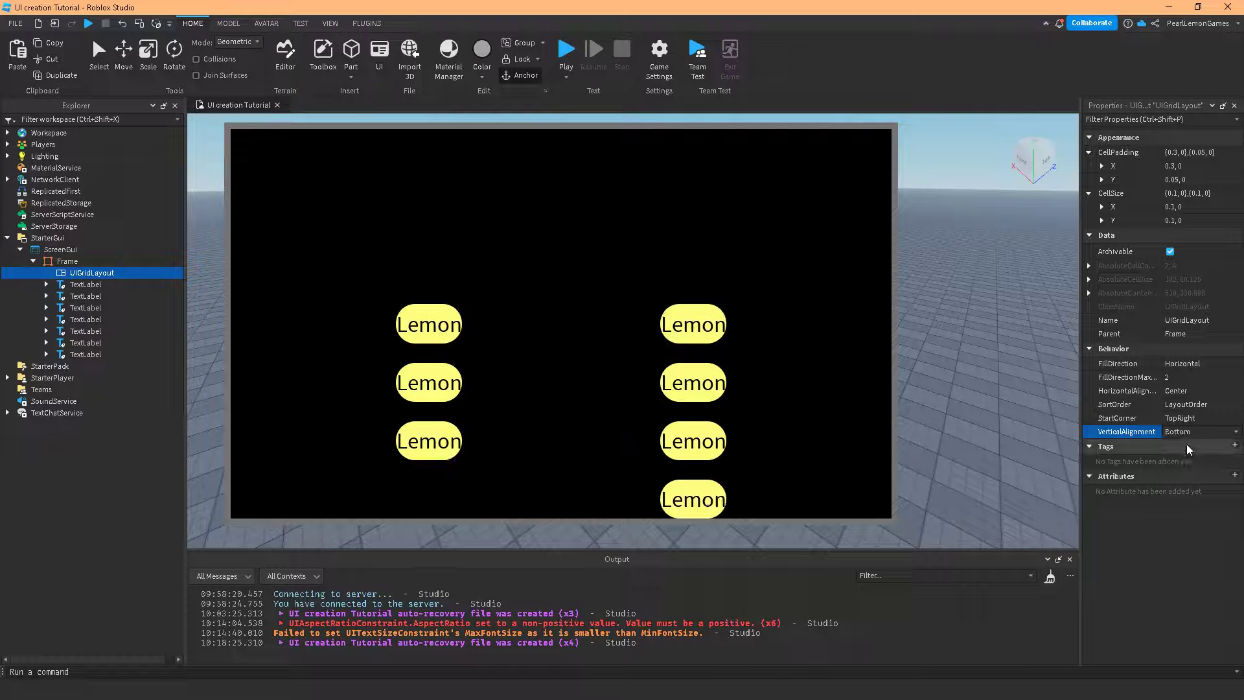